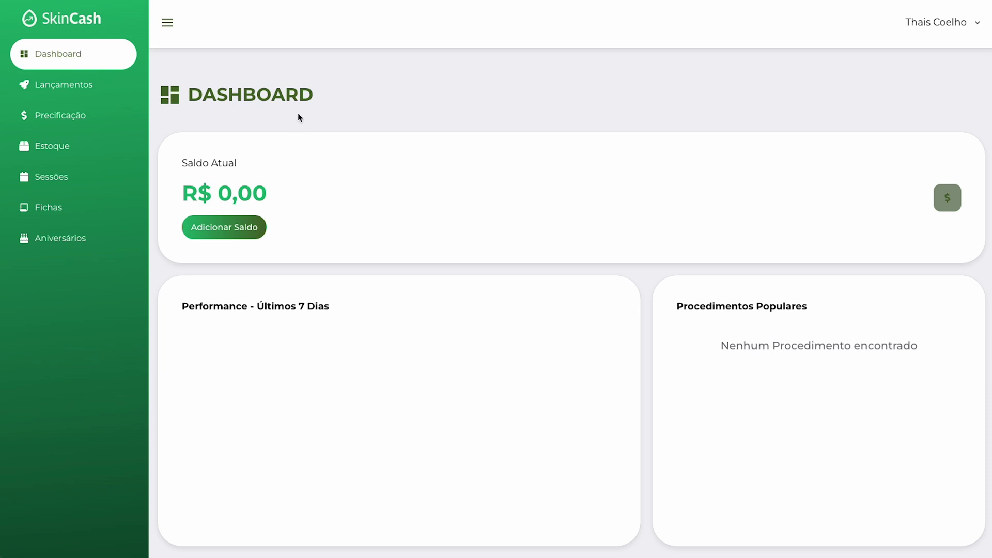
Add a balance of 1000 to the current account balance on the dashboard
left_click(84, 86)
left_click(77, 53)
left_click(252, 227)
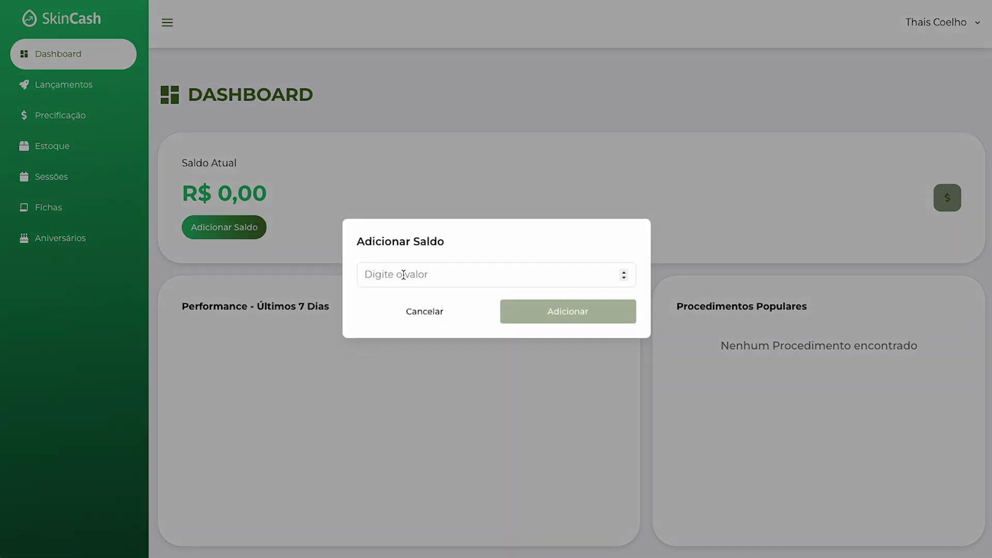
type("1000")
left_click(553, 311)
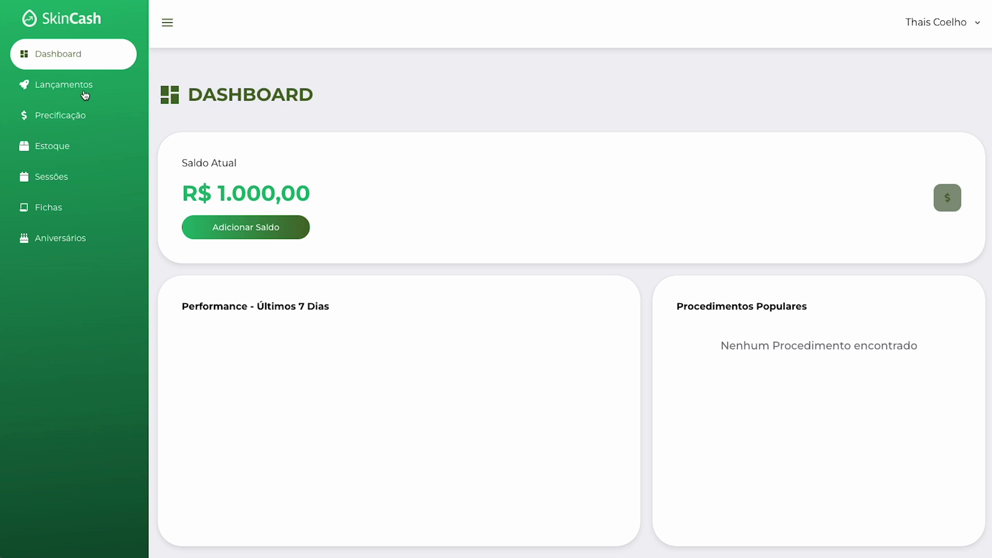
Withdraw the added amount from the current balance by submitting a balance value of -1000
left_click(250, 228)
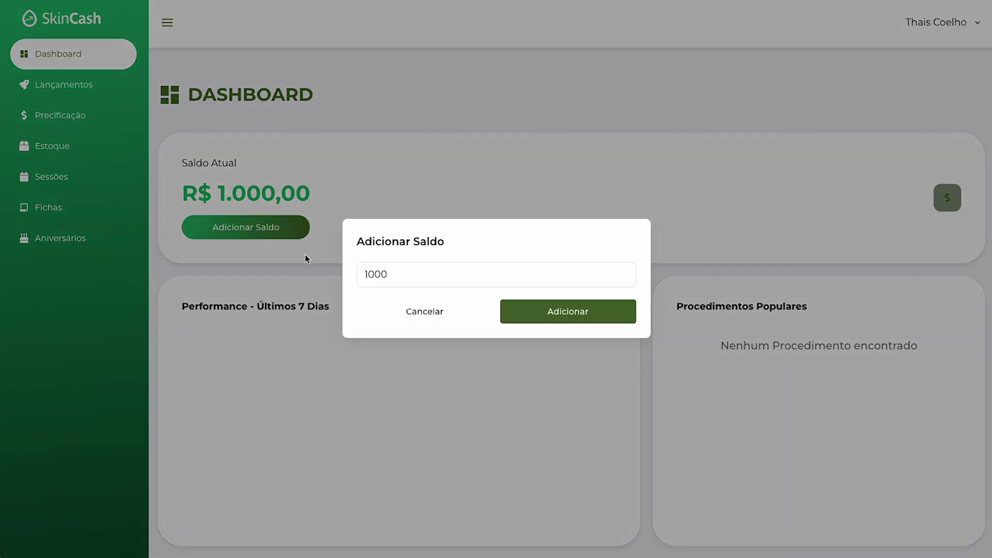
left_click(365, 275)
type("-")
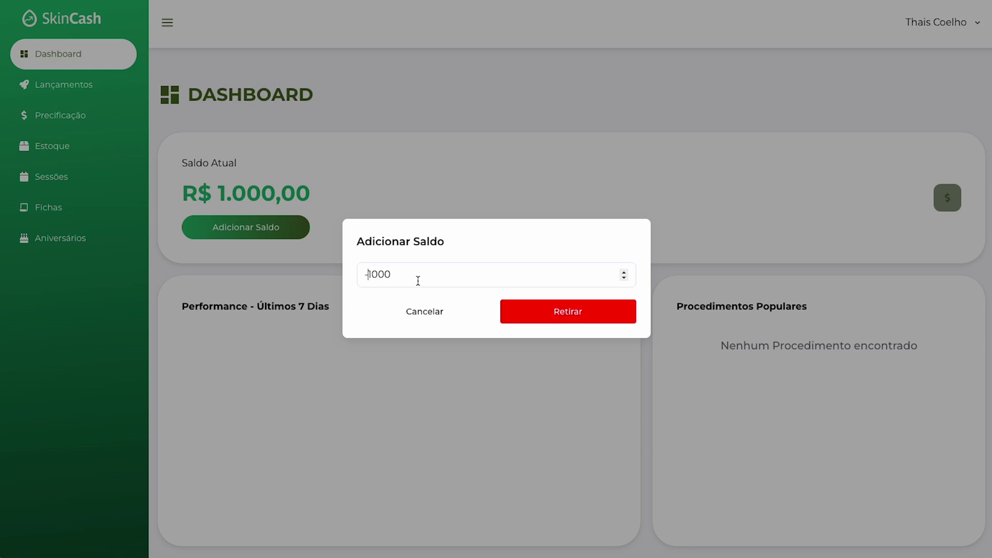
left_click(525, 312)
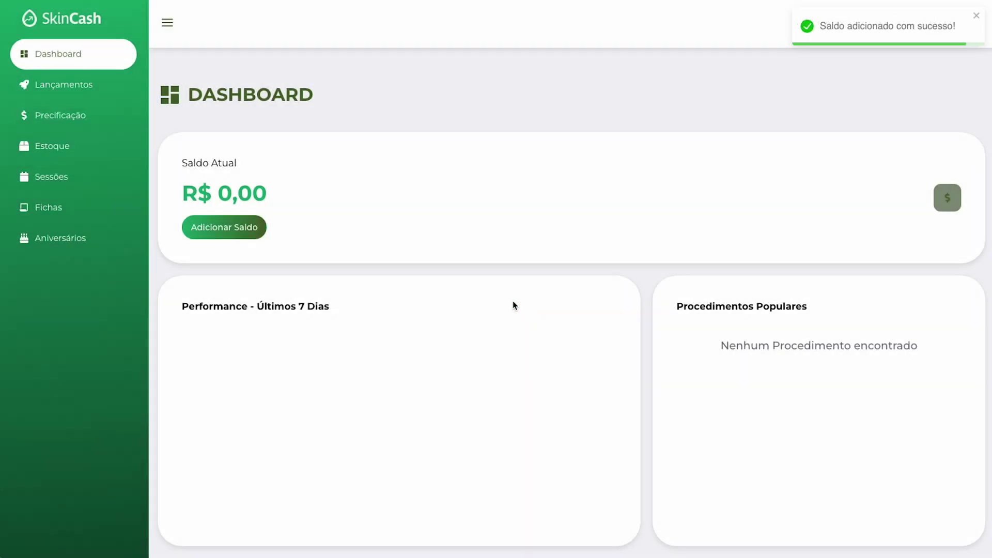
Add 1000 back to the current balance as a positive value
left_click(253, 227)
left_click(368, 275)
key("BackSpace")
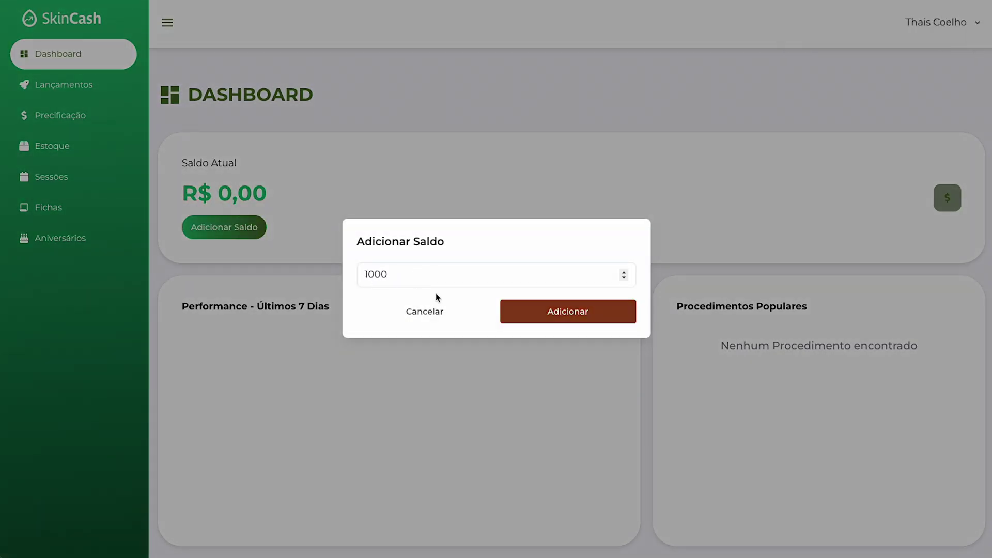
left_click(527, 311)
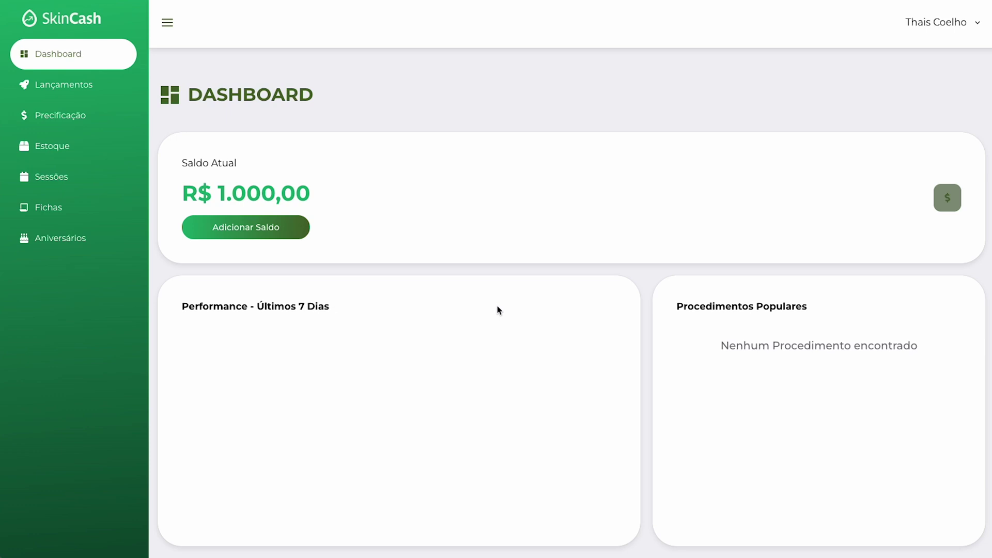
In the Lançamentos item manager, create the income (Entradas) item "Limpeza de Pele"
left_click(78, 92)
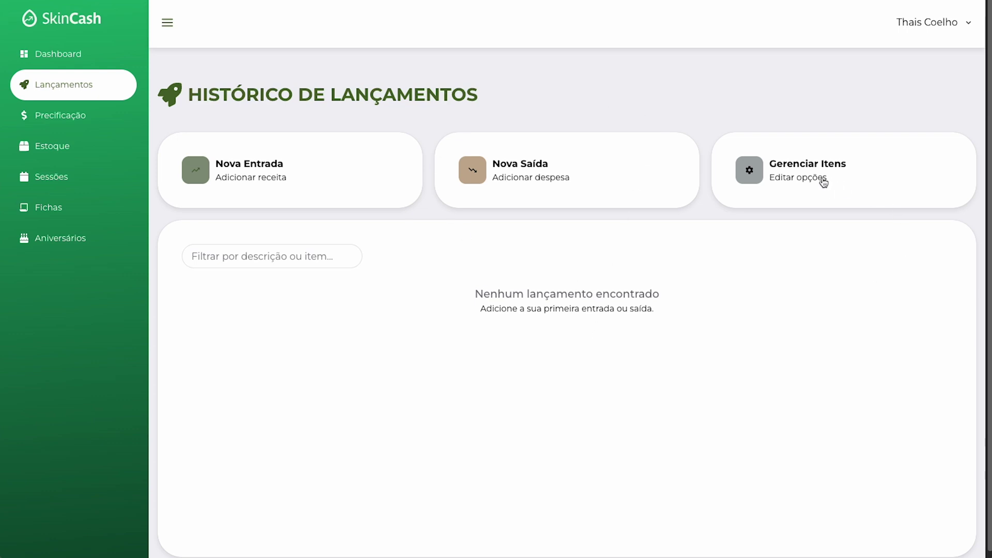
left_click(786, 175)
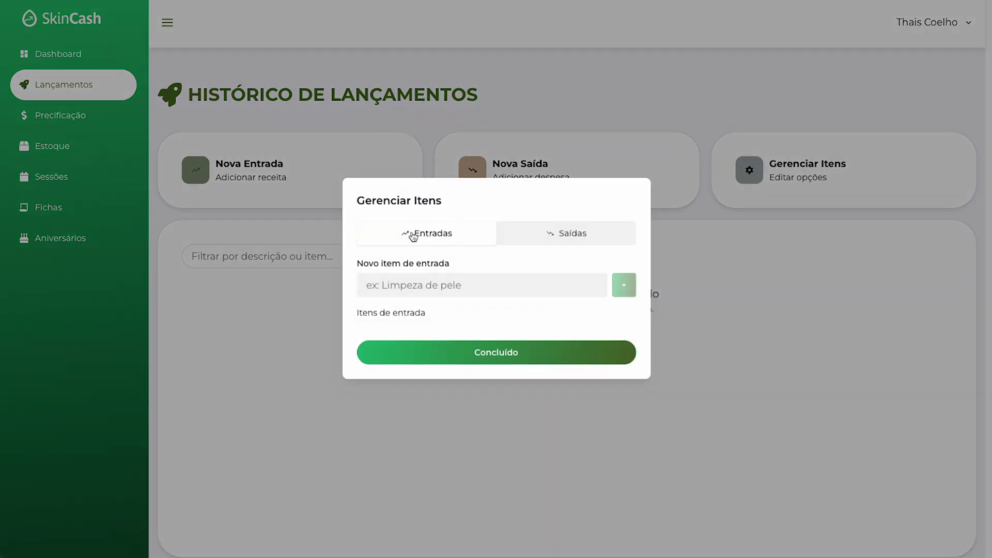
left_click(569, 239)
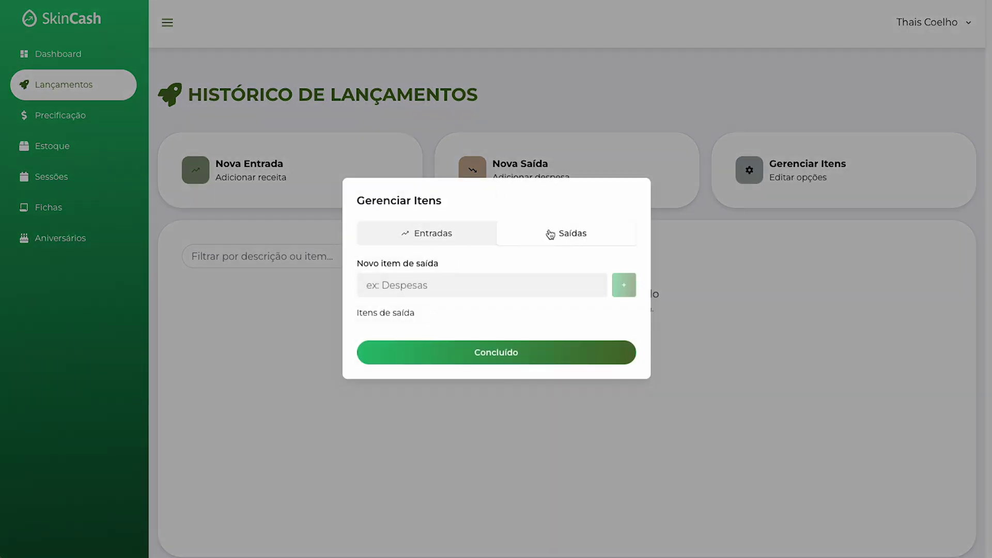
left_click(451, 235)
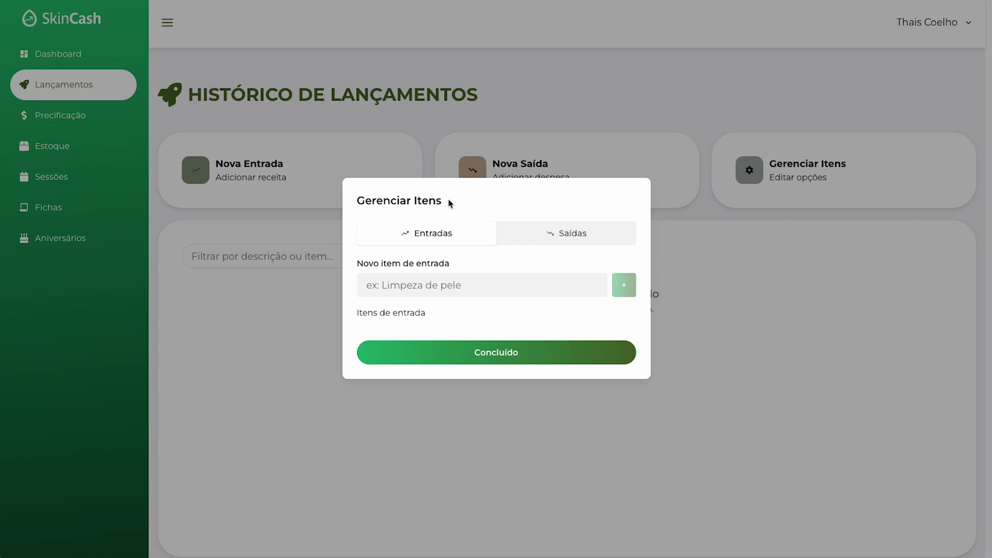
left_click(539, 239)
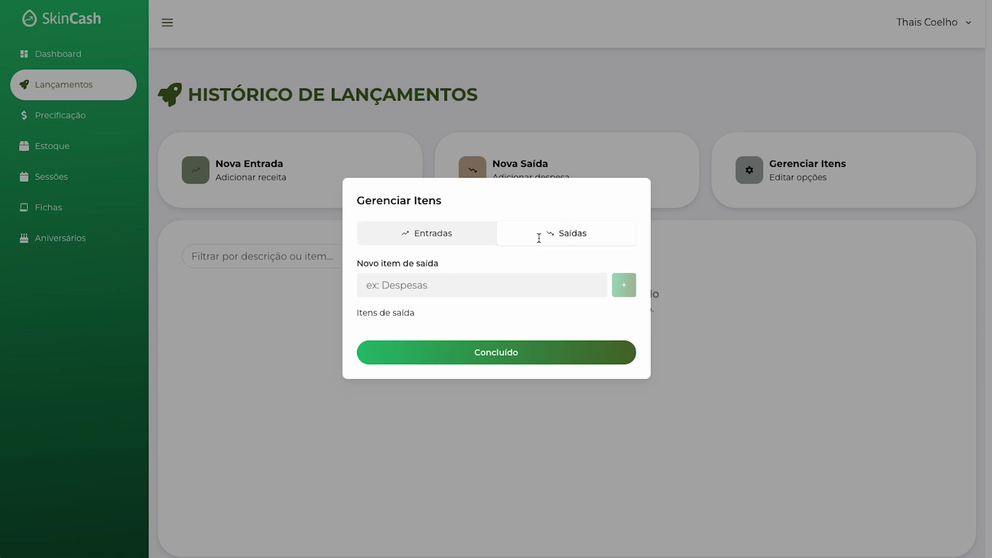
left_click(442, 239)
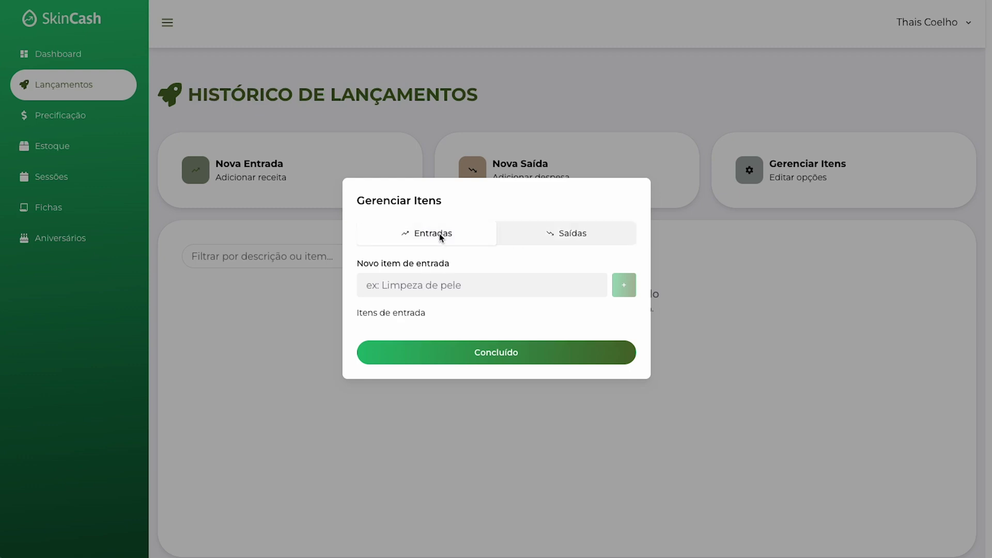
left_click(473, 290)
type("Lim")
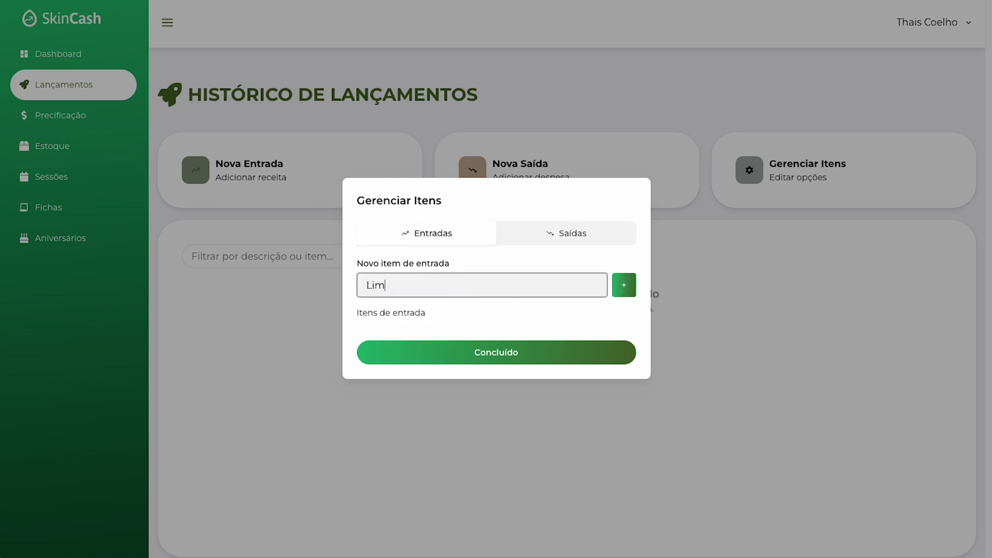
type("peza de Pele")
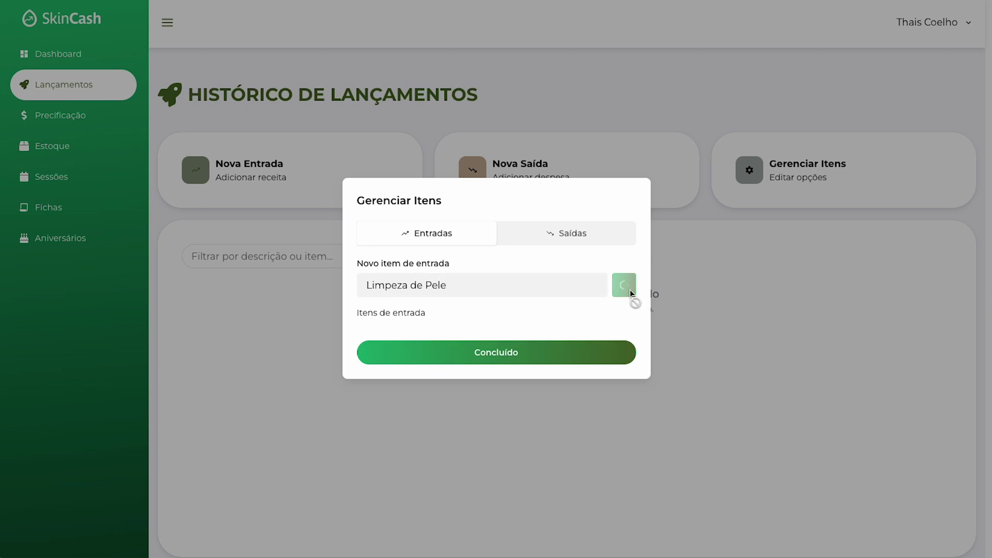
left_click(630, 289)
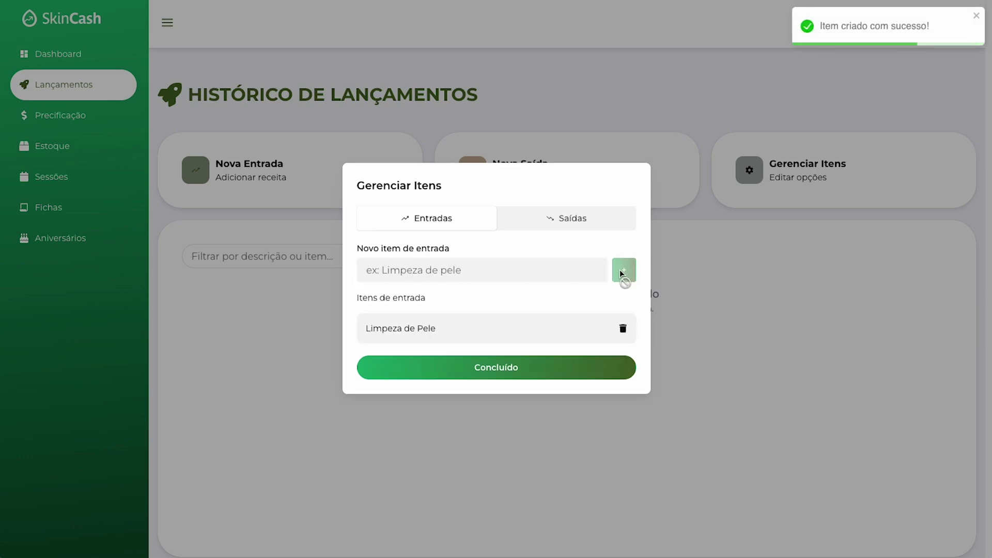
Create the income items Drenagem Linfática, Massagem Relaxante, Protocolo Facial and Venda de Produtos, and close the item manager
left_click(458, 275)
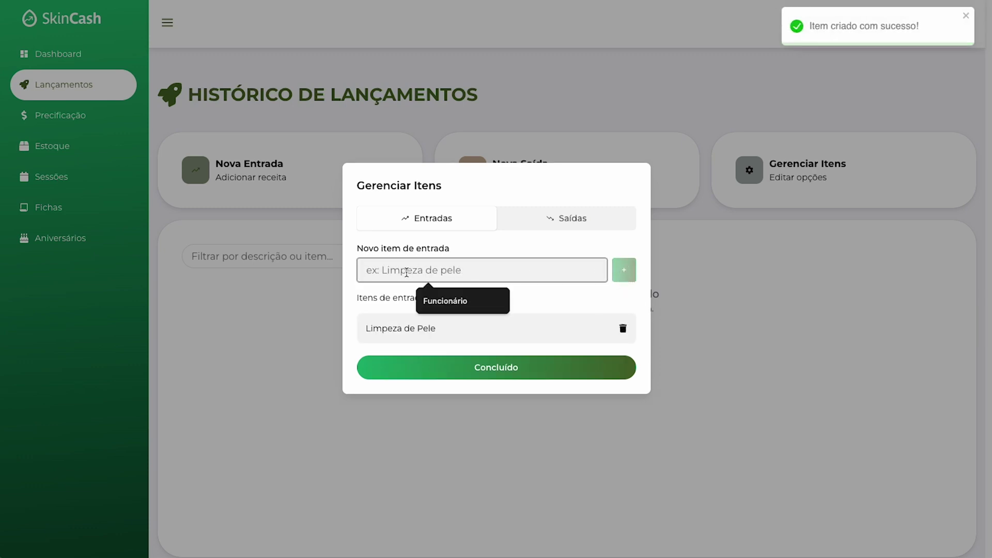
left_click(551, 292)
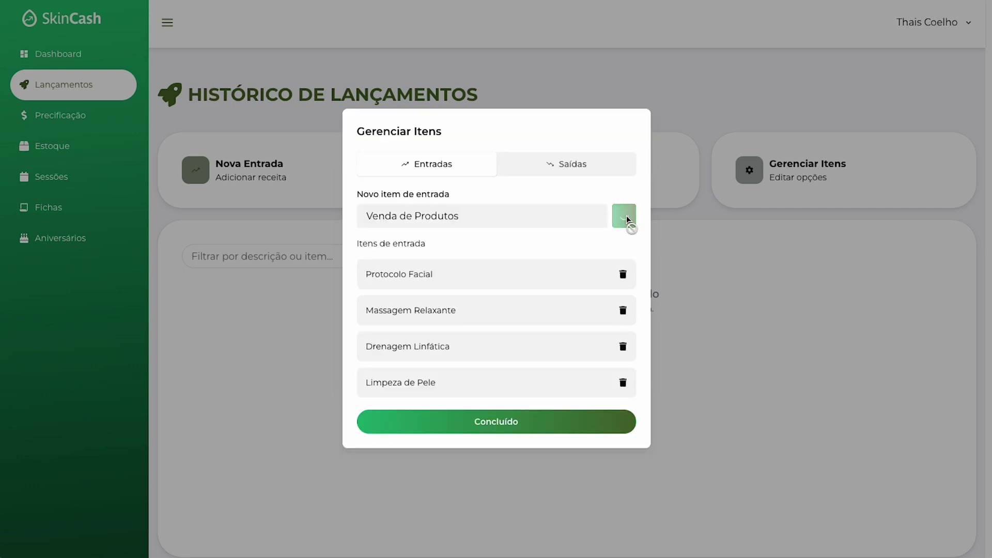
left_click(626, 217)
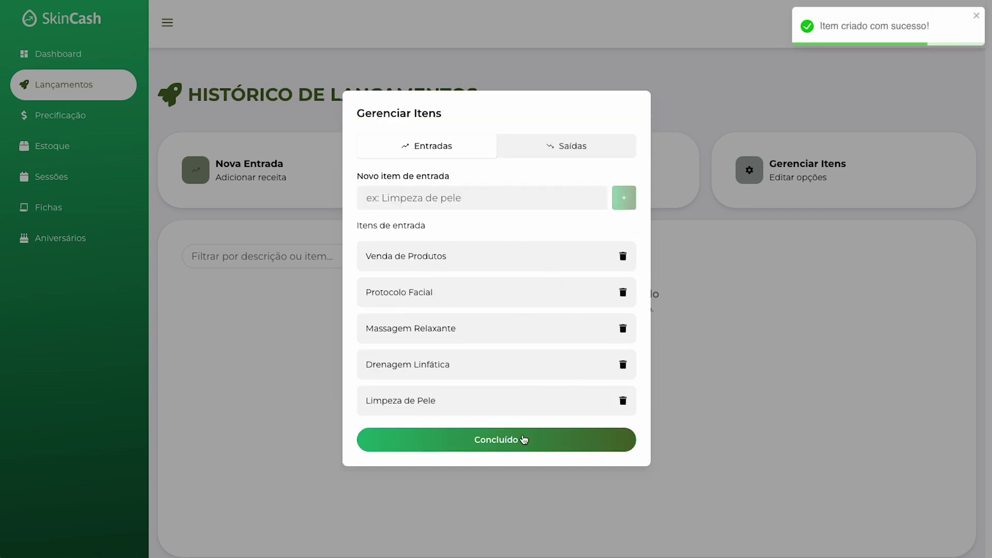
left_click(519, 443)
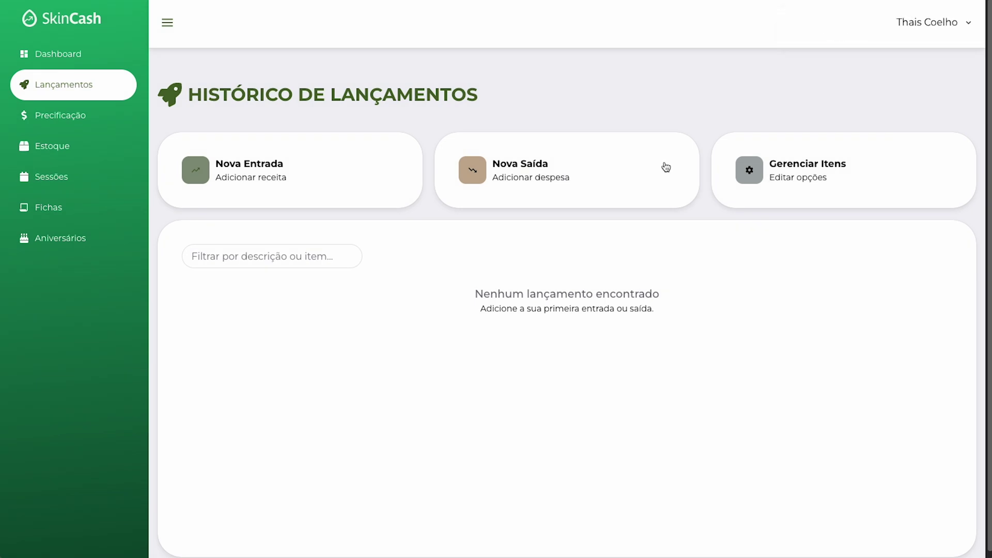
Reopen the item manager and create the expense (Saídas) items Despesas Gerais, Aluguel, Insumos and Impostos
left_click(790, 178)
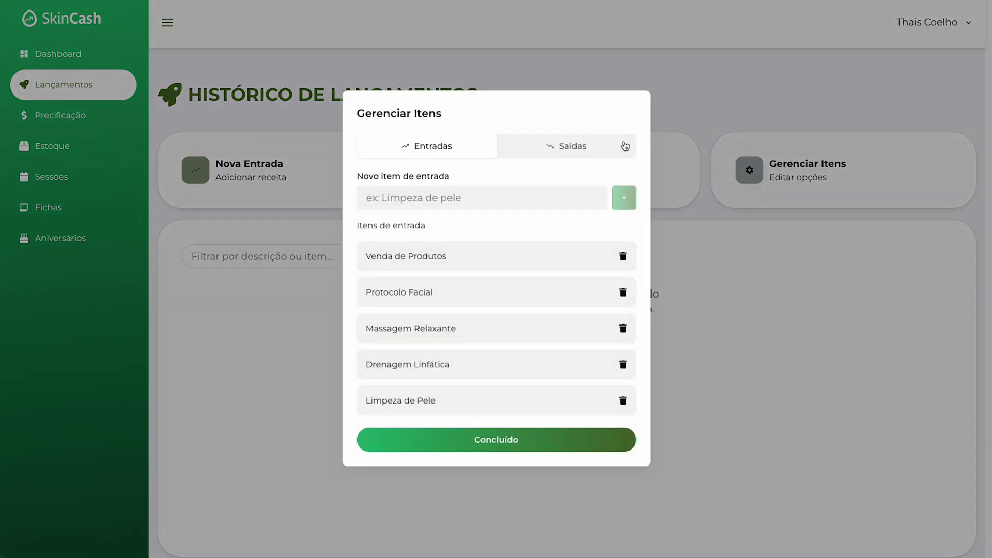
left_click(571, 146)
left_click(423, 287)
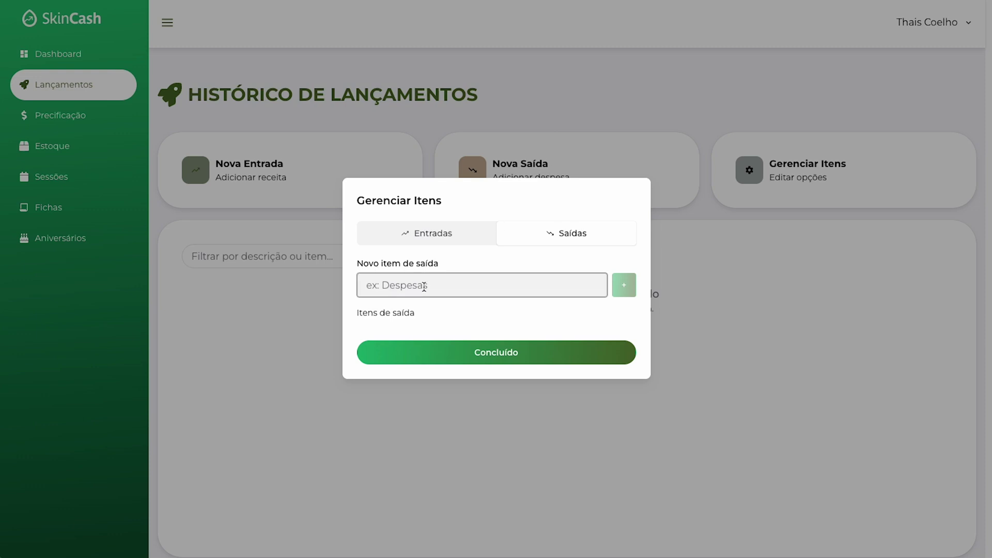
type("Despesas Gera")
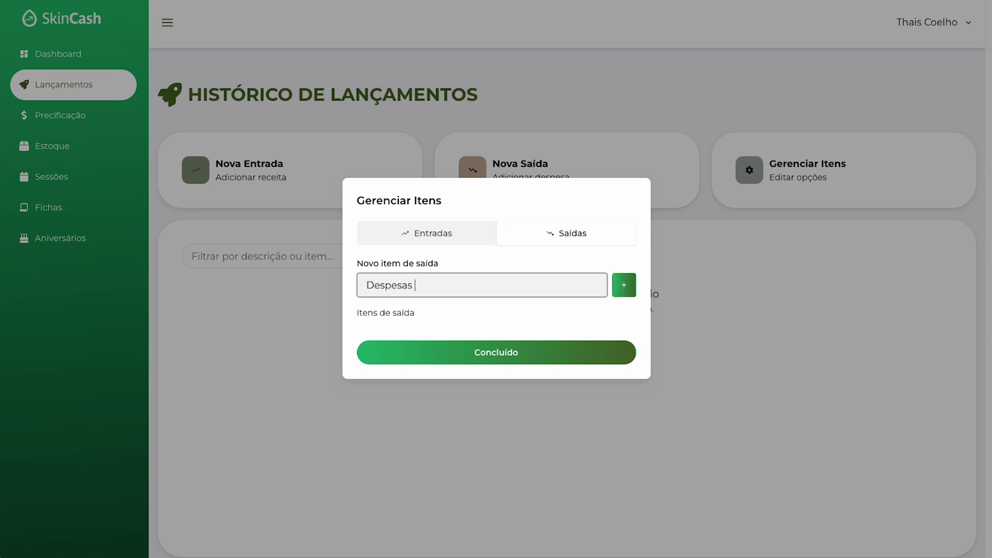
type("is")
left_click(623, 286)
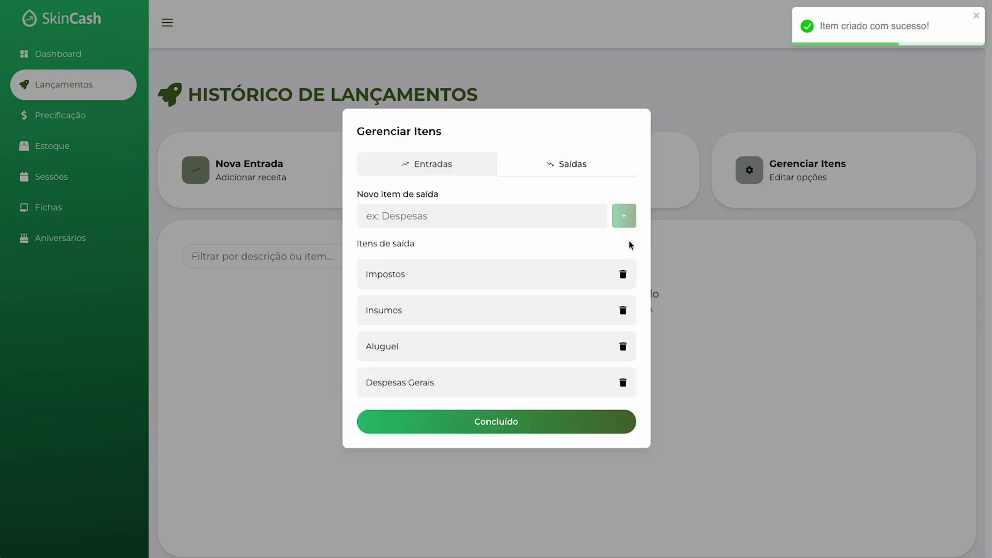
Review the registered income and expense item lists, and close the item manager
left_click(451, 164)
left_click(547, 151)
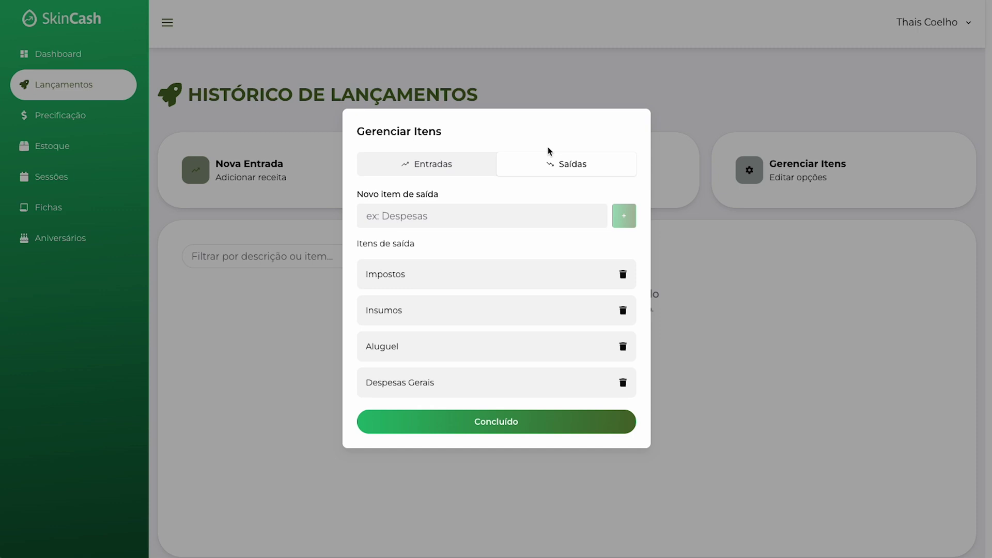
left_click(463, 164)
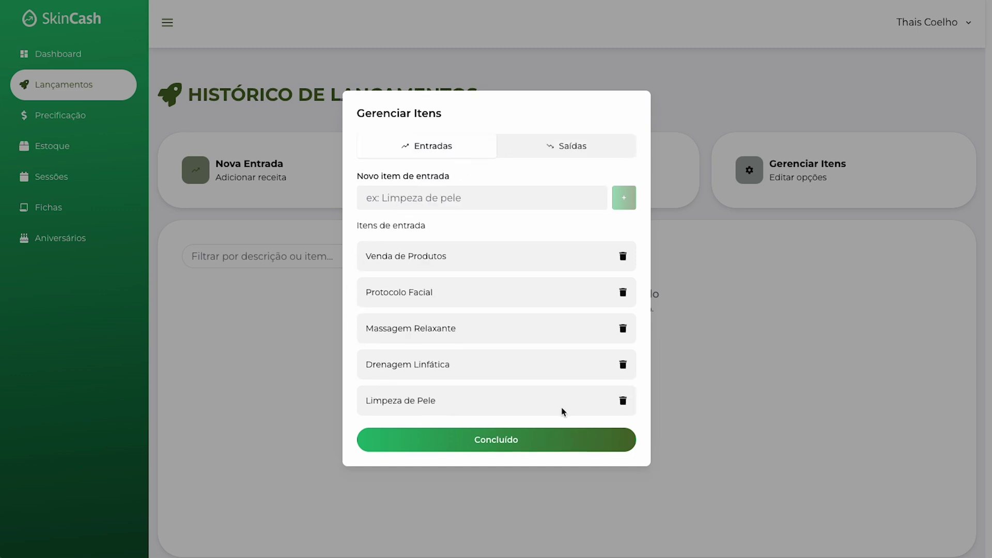
left_click(553, 150)
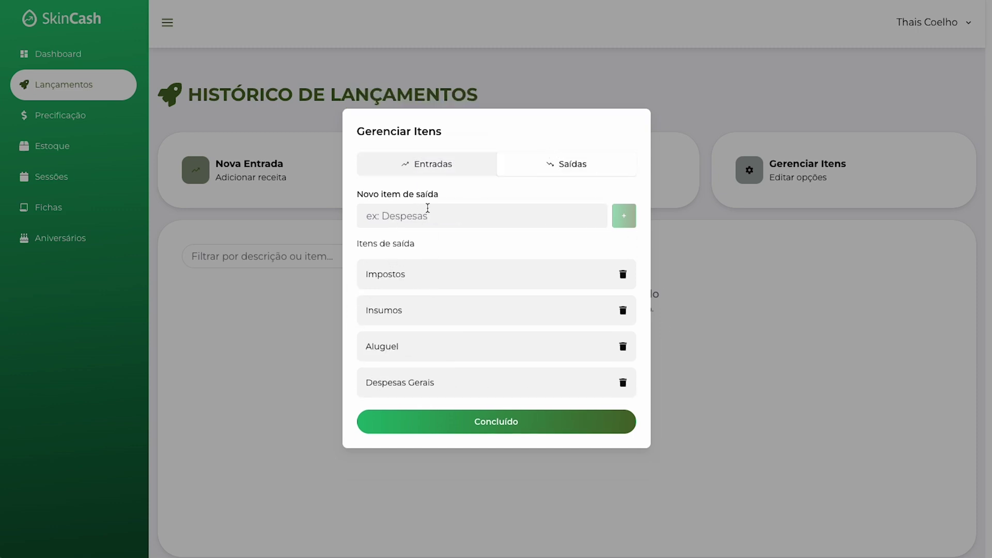
left_click(512, 422)
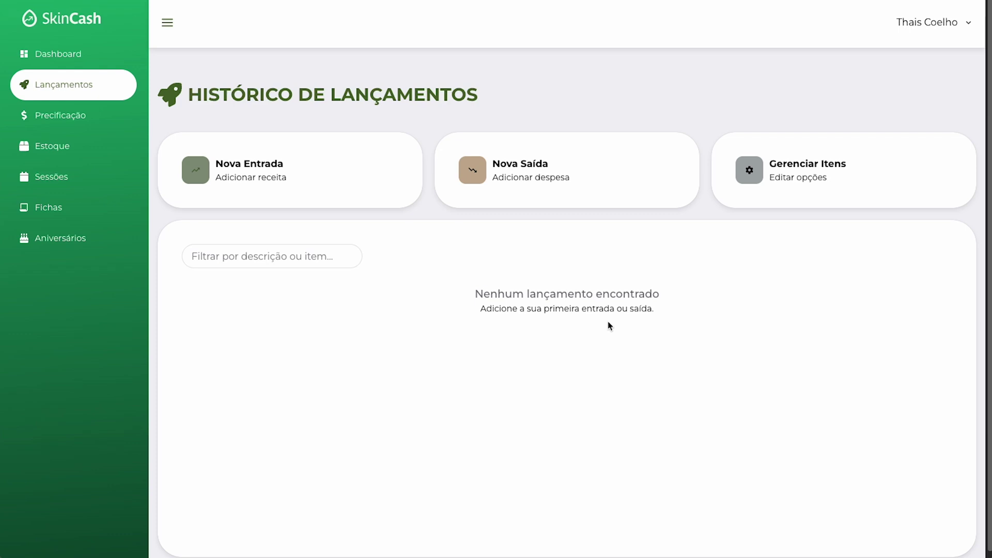
Examine the item options offered in the Nova Entrada form and dismiss the form without saving
left_click(318, 166)
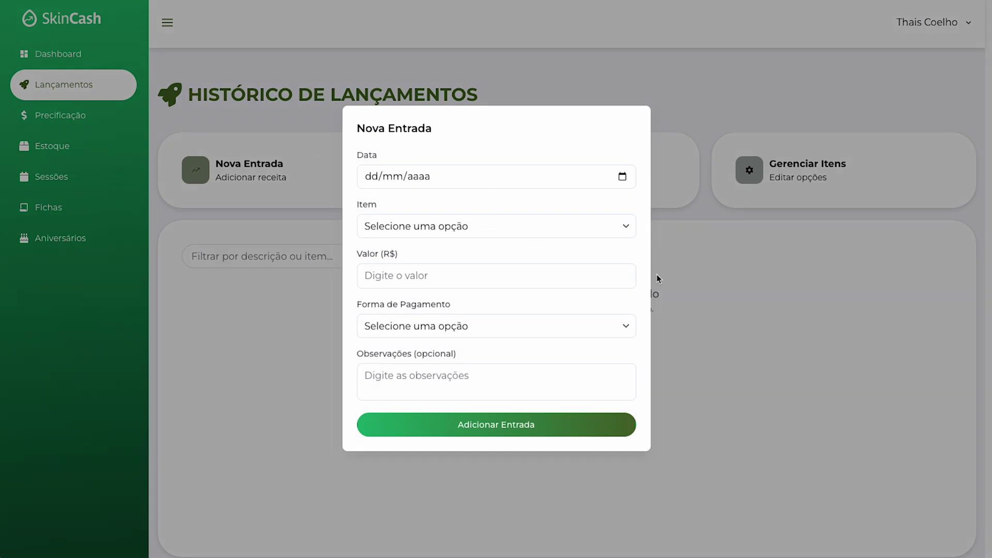
left_click(484, 226)
left_click(274, 321)
left_click(273, 327)
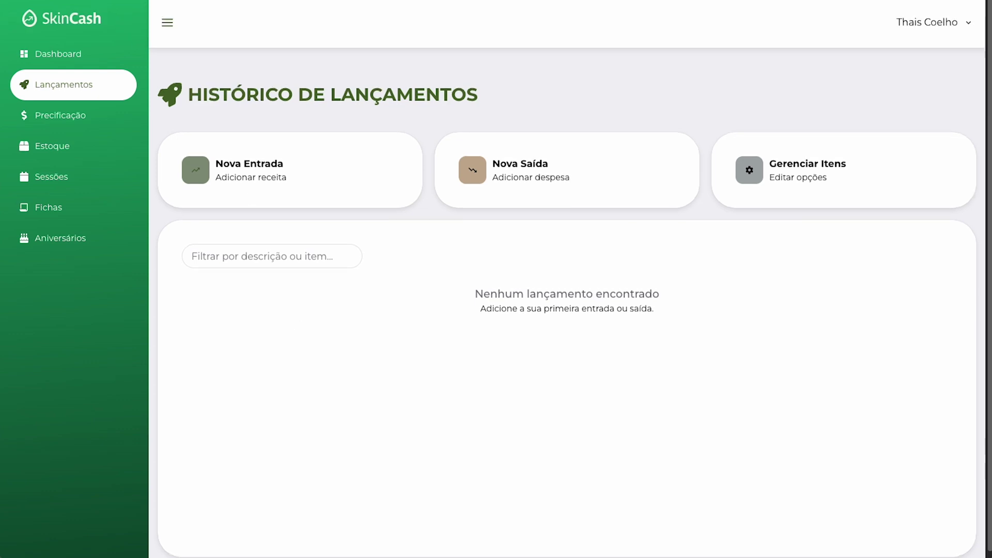
left_click(315, 181)
left_click(405, 222)
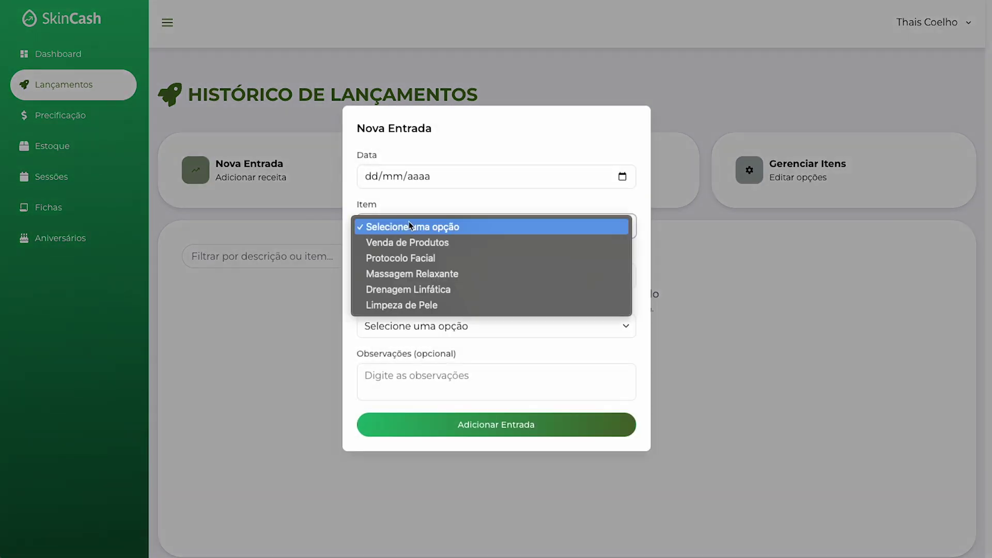
left_click(286, 301)
left_click(292, 376)
Examine the item options offered in the Nova Saída form and dismiss the form without saving
left_click(525, 186)
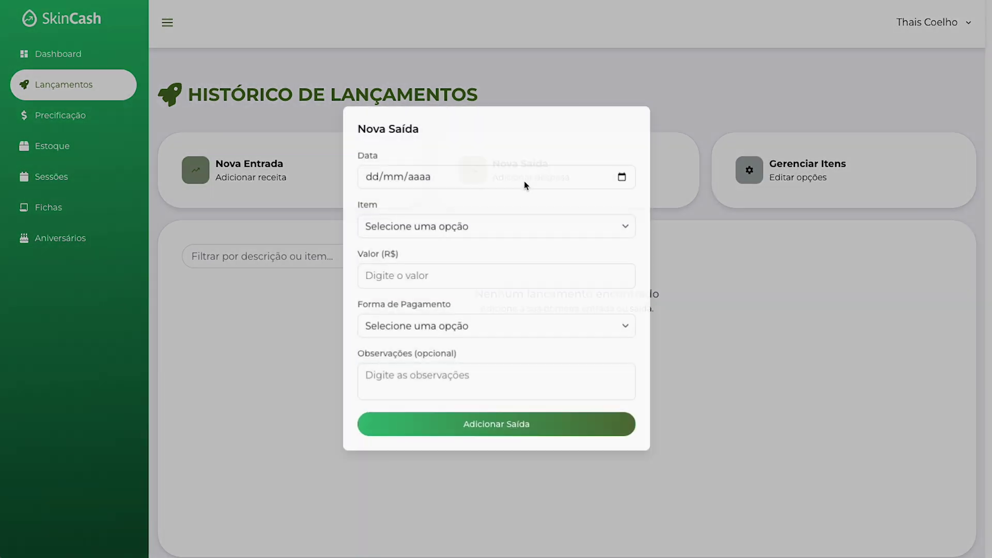
left_click(451, 226)
left_click(257, 328)
left_click(257, 327)
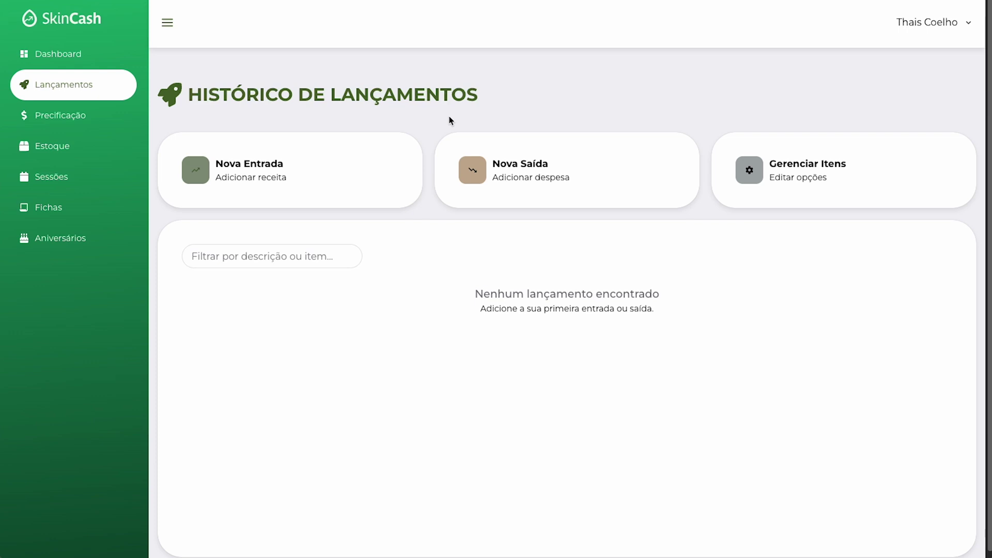
Start a new income entry dated 01/10/2025 for the item Massagem Relaxante
left_click(368, 145)
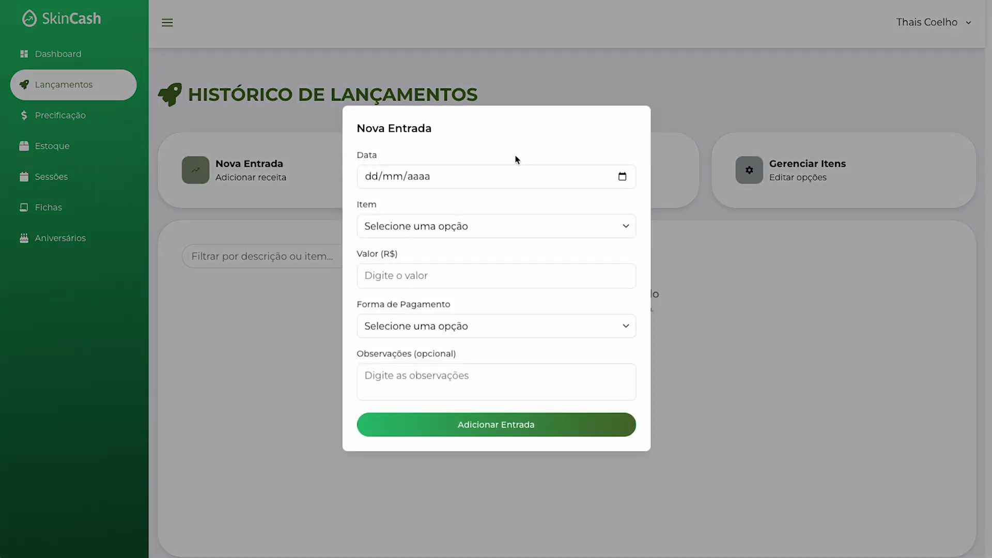
left_click(622, 176)
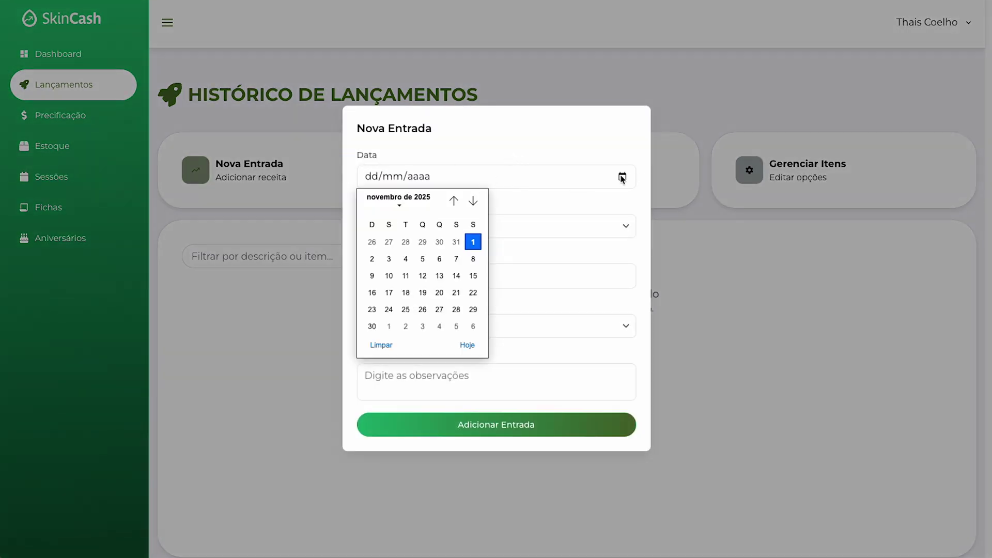
left_click(454, 201)
left_click(423, 247)
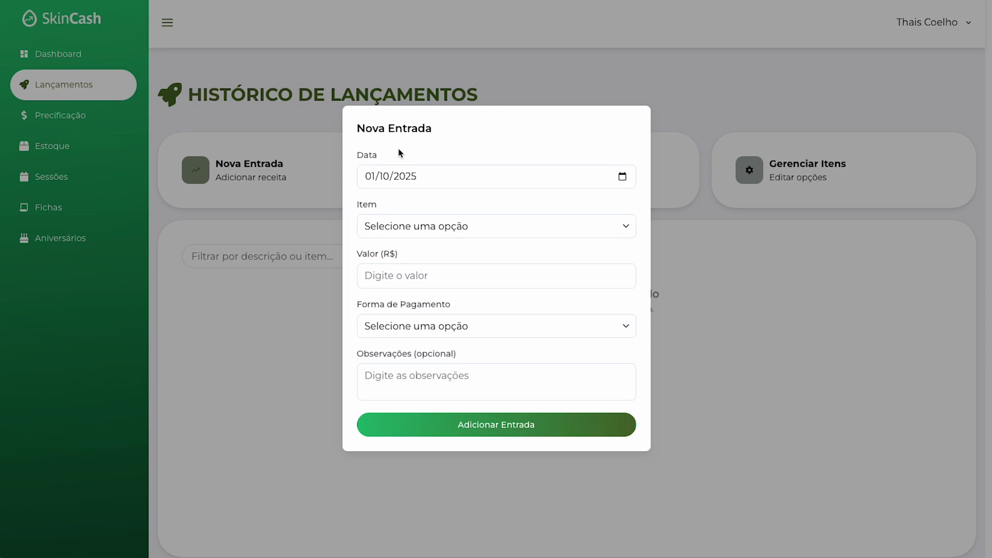
left_click(496, 232)
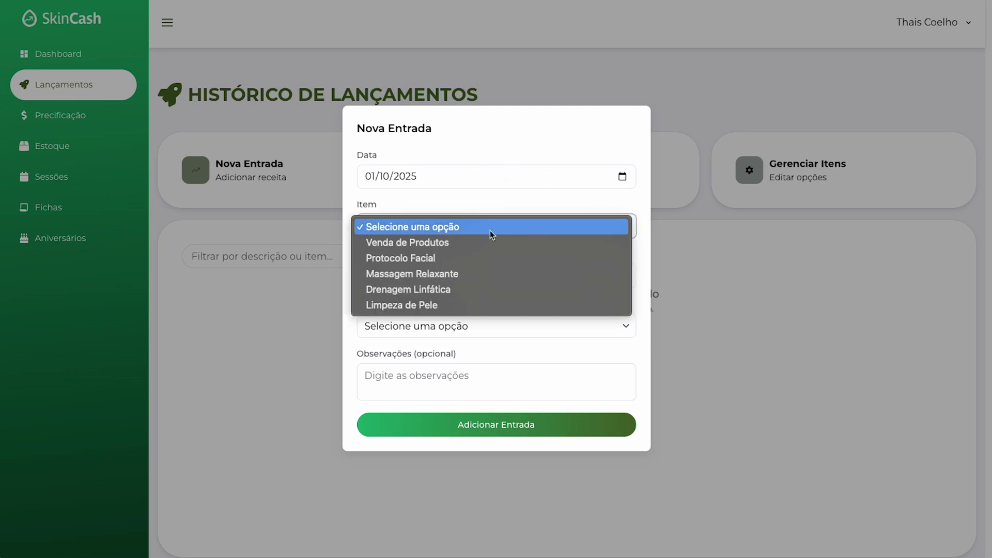
left_click(434, 273)
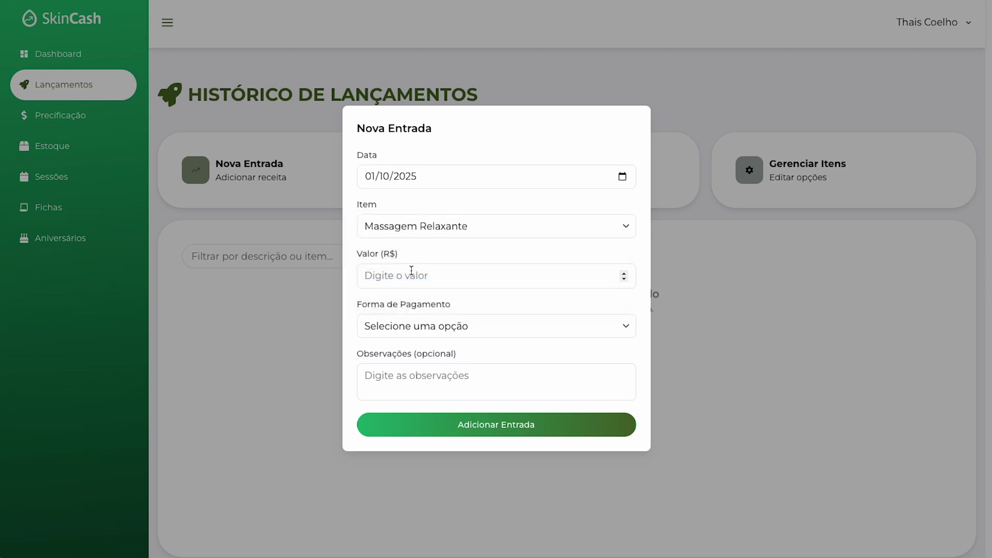
Set the entry's value to R$ 100 and payment method to Pix, enter the client's name as the observation, and save it
left_click(411, 271)
type("100")
left_click(455, 321)
left_click(438, 340)
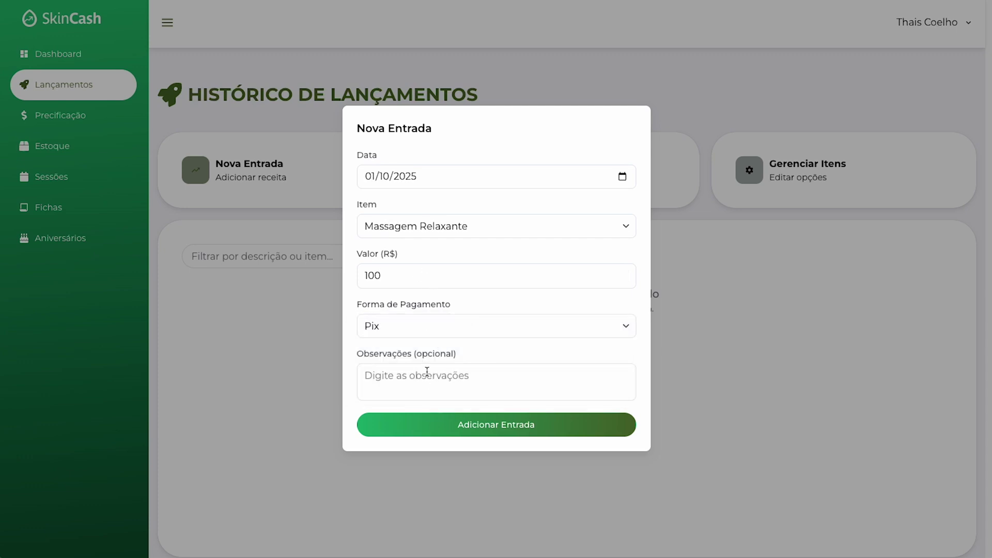
type("Claudia")
left_click(473, 426)
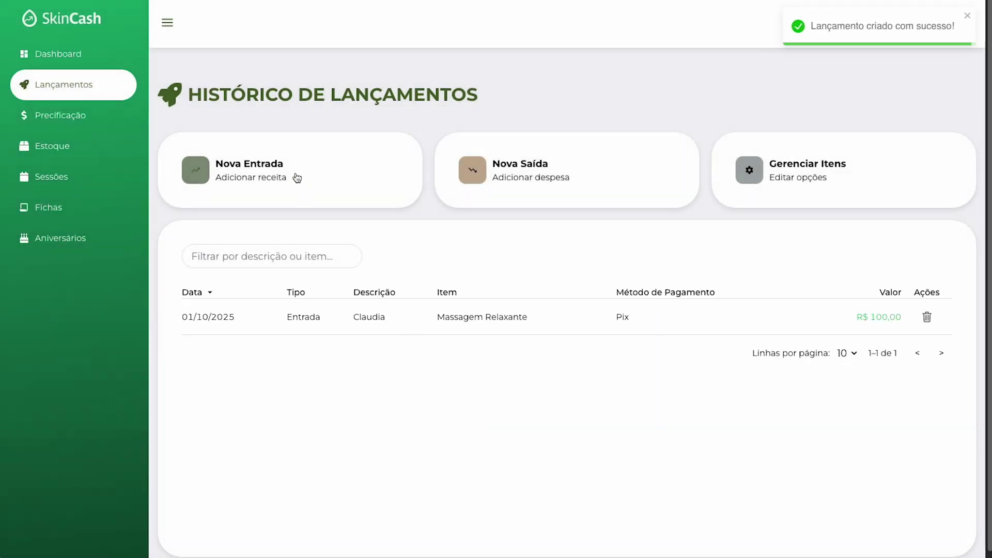
Start another income entry for Massagem Relaxante with a value of R$ 96,45, keeping the date 01/10/2025
left_click(295, 175)
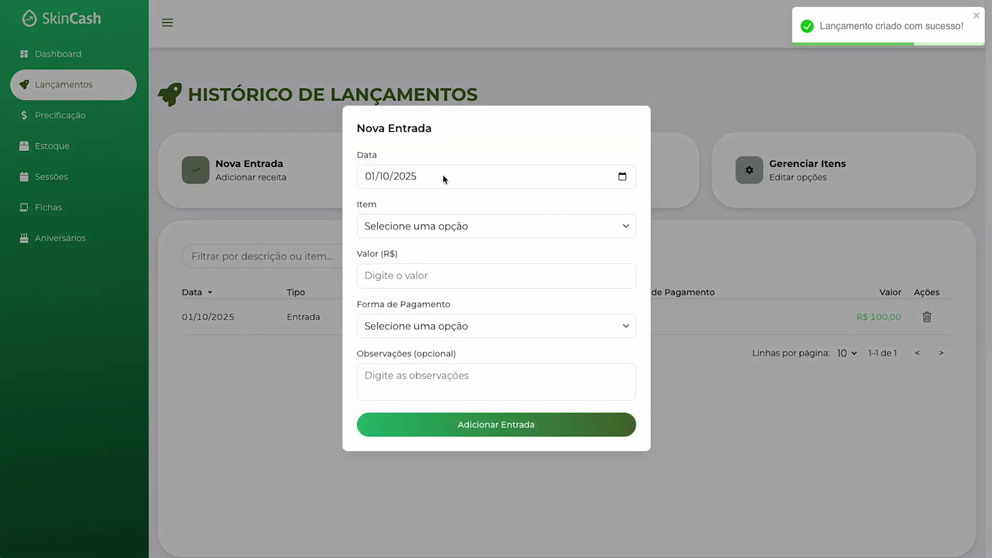
left_click(452, 226)
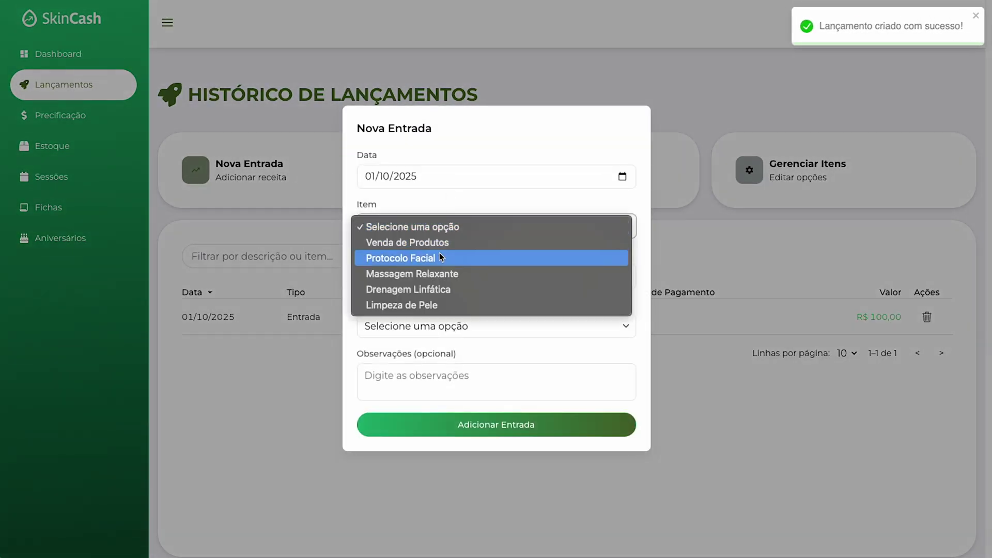
left_click(432, 274)
left_click(416, 272)
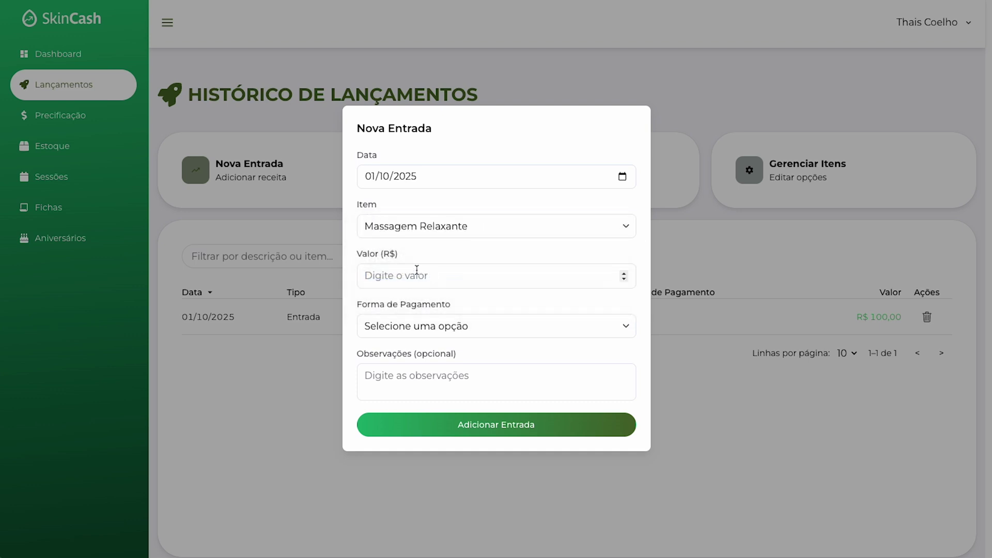
type("96,45")
double_click(372, 276)
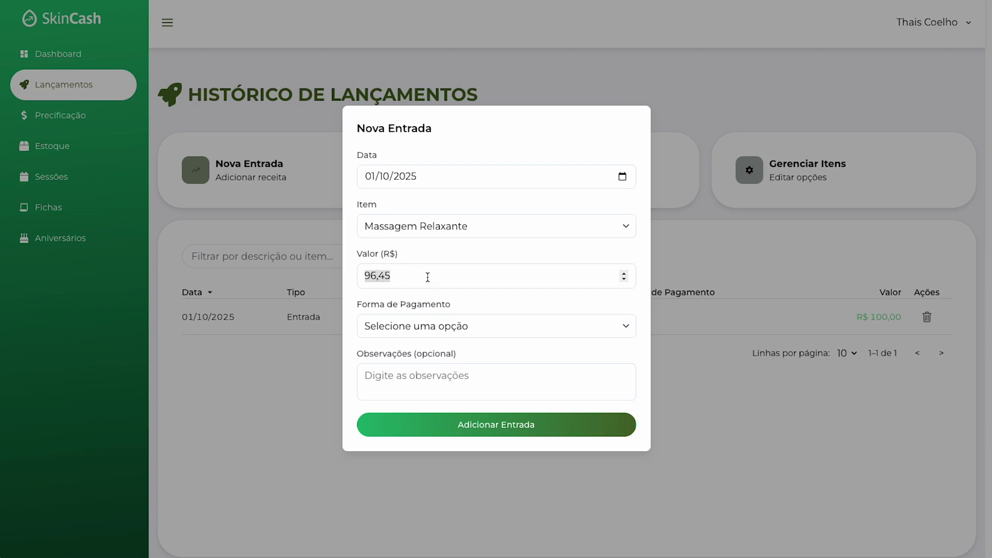
Set the payment method to Crédito, enter the client's name as the observation, and save the income entry
left_click(454, 326)
left_click(422, 374)
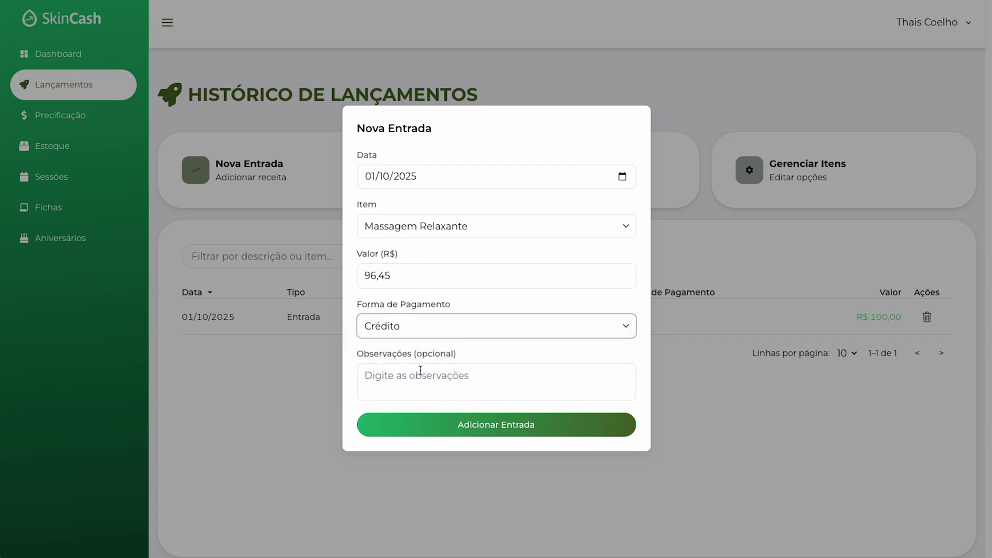
left_click(406, 376)
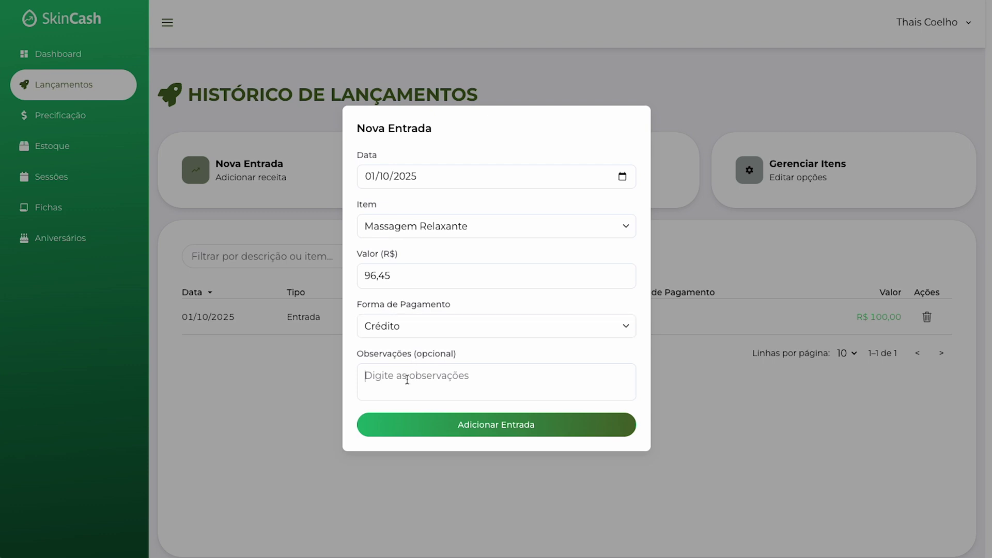
type("Mariana")
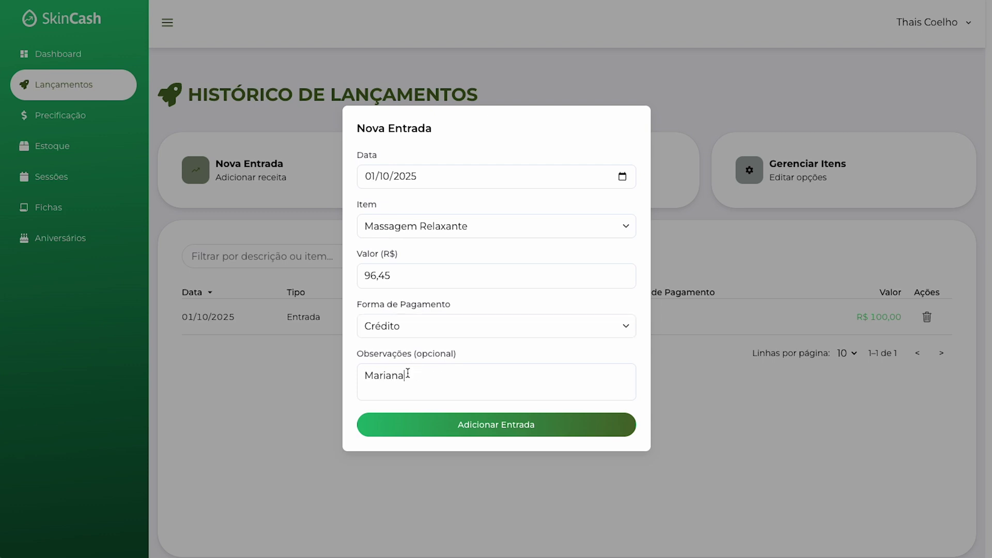
left_click(480, 426)
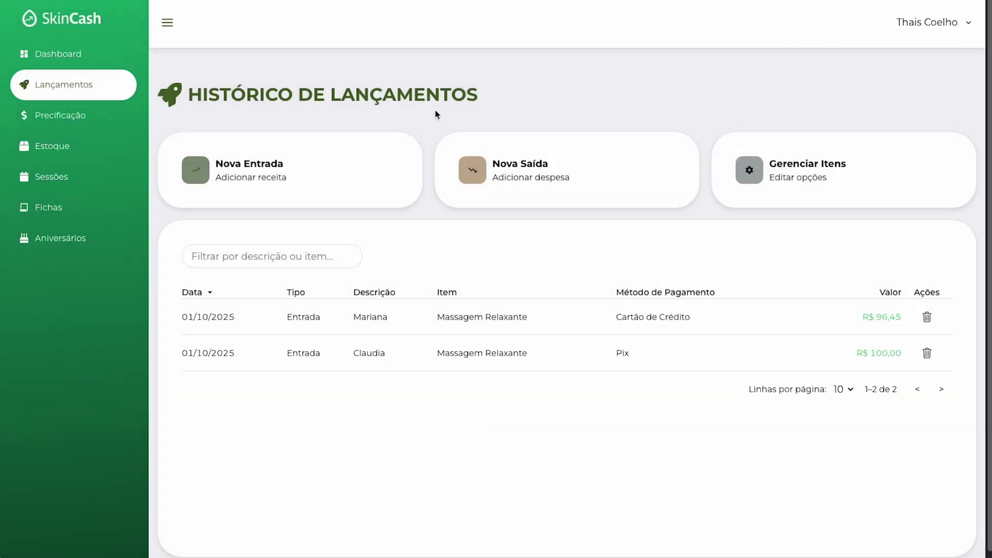
Start a new expense entry dated 01/10/2025 for Despesas Gerais with a value of R$ 40
left_click(553, 165)
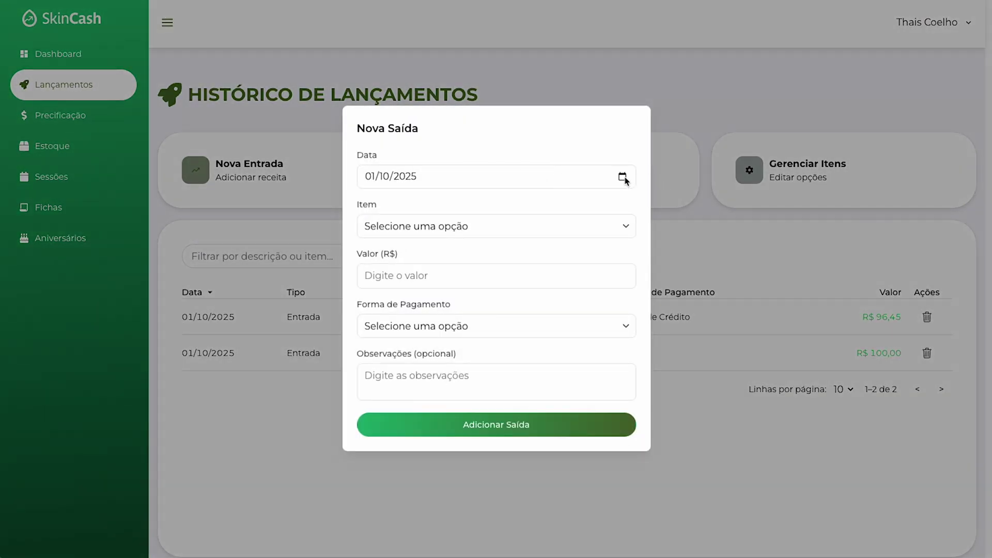
left_click(481, 228)
left_click(403, 290)
left_click(423, 274)
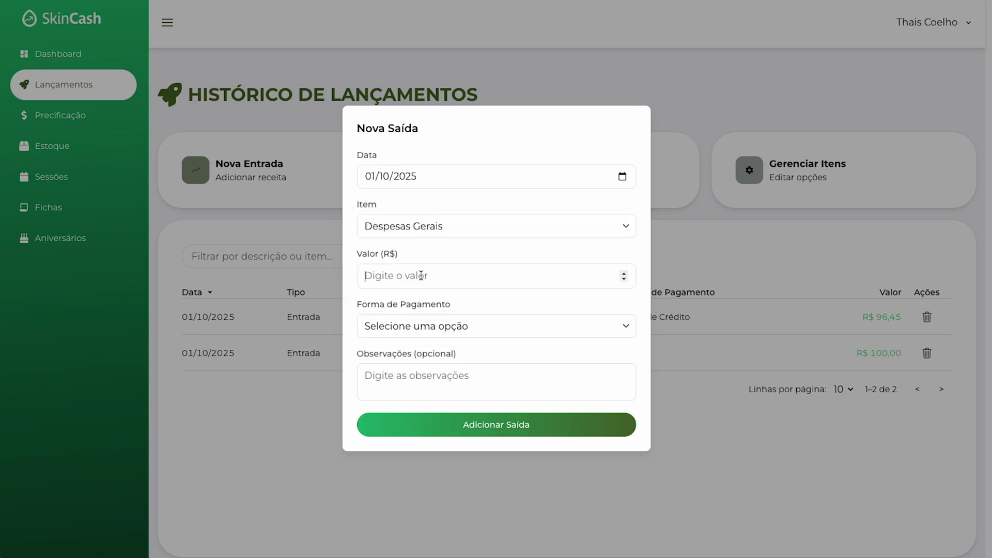
type("40")
Set the expense's payment method to Pix, enter the observation Descartáveis, and save the entry
left_click(457, 324)
left_click(439, 373)
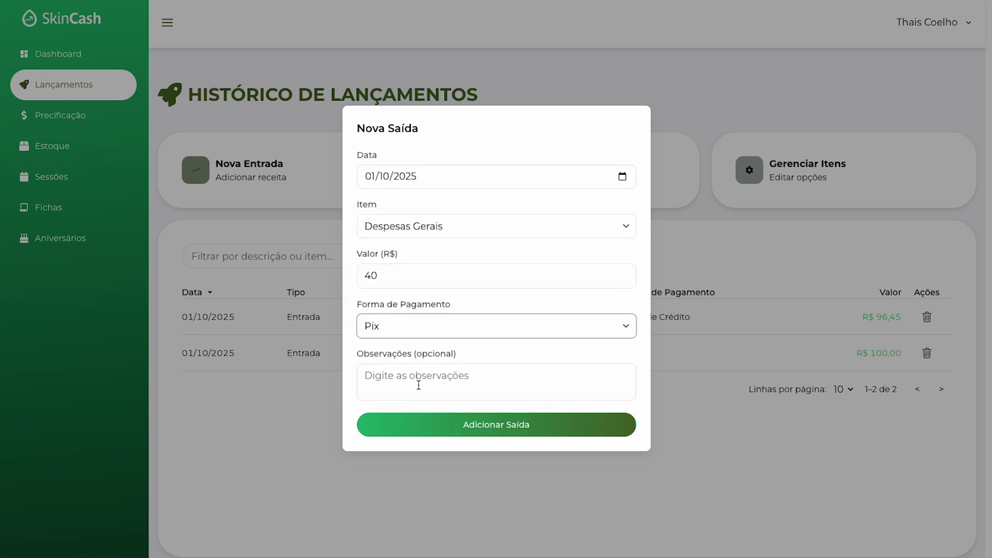
left_click(419, 384)
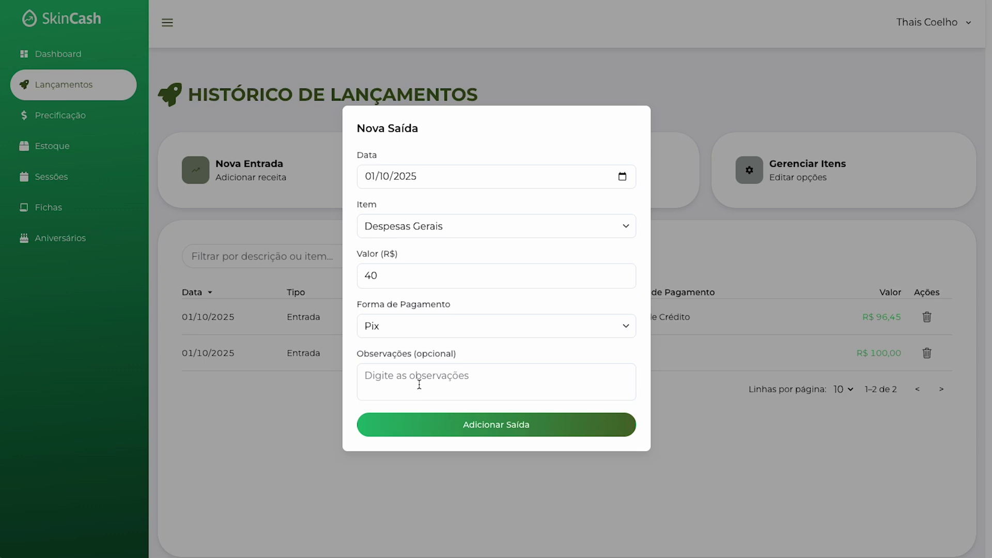
type("Descartáveis")
left_click(502, 430)
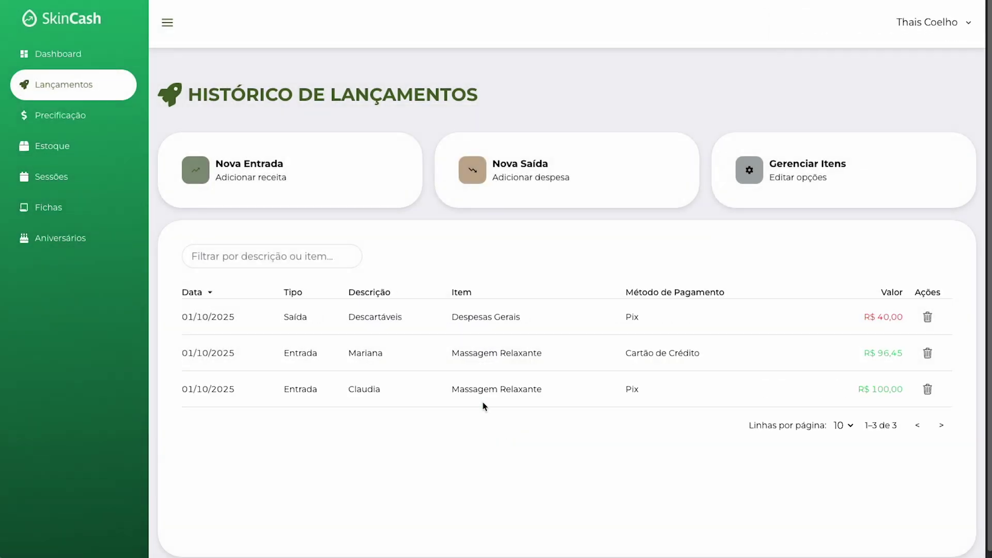
Review the recorded entries in the history, and check the current balance and October revenue on the Dashboard
left_click_drag(184, 348, 854, 393)
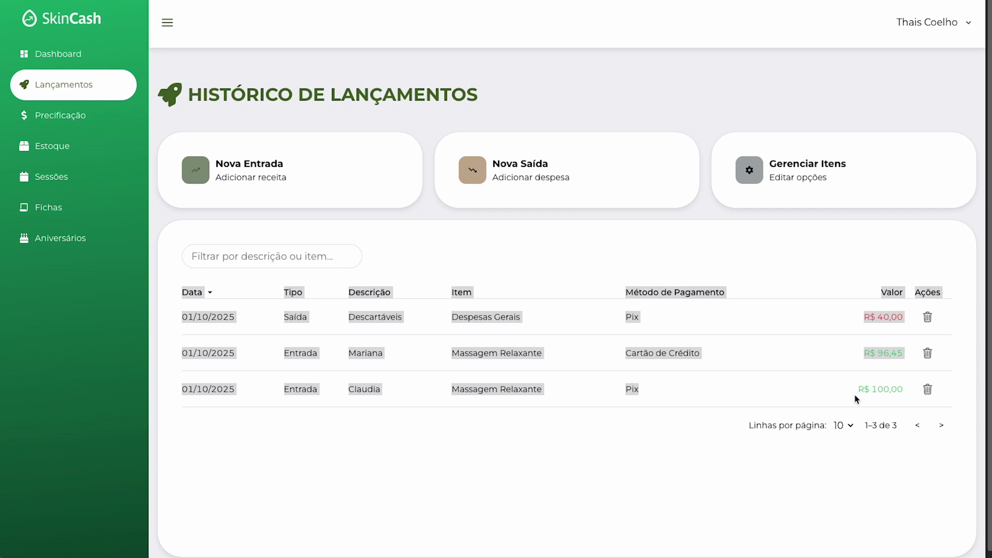
left_click(660, 438)
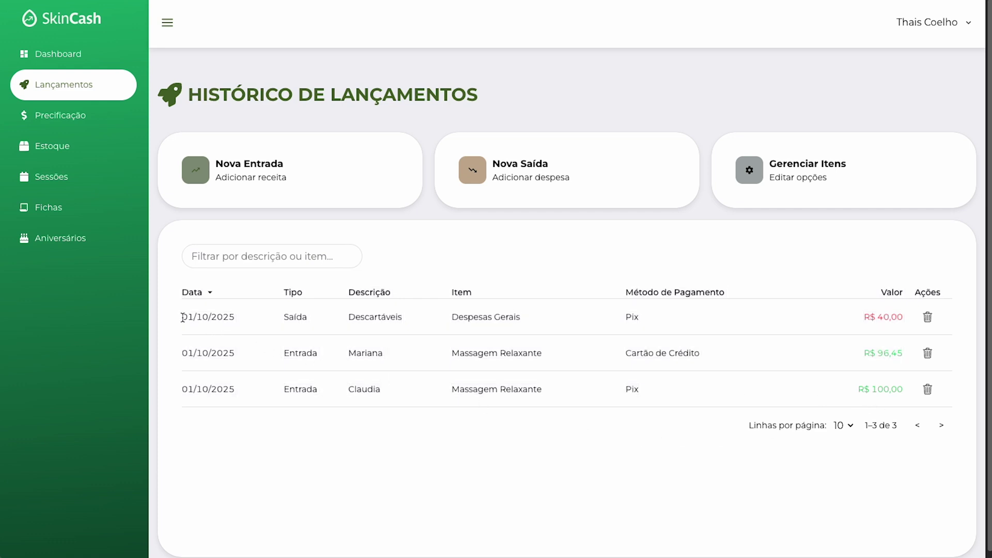
left_click(84, 61)
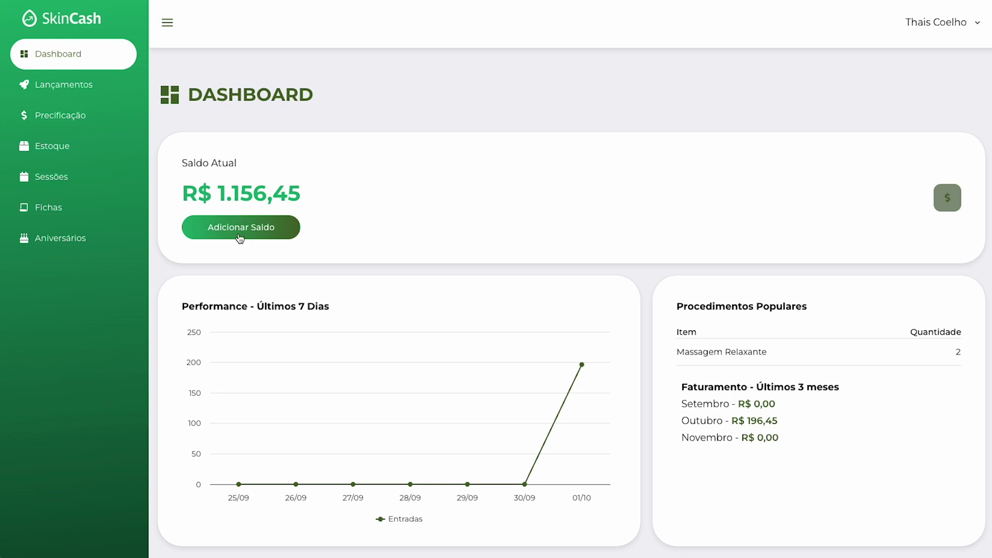
left_click_drag(218, 188, 360, 209)
left_click(379, 213)
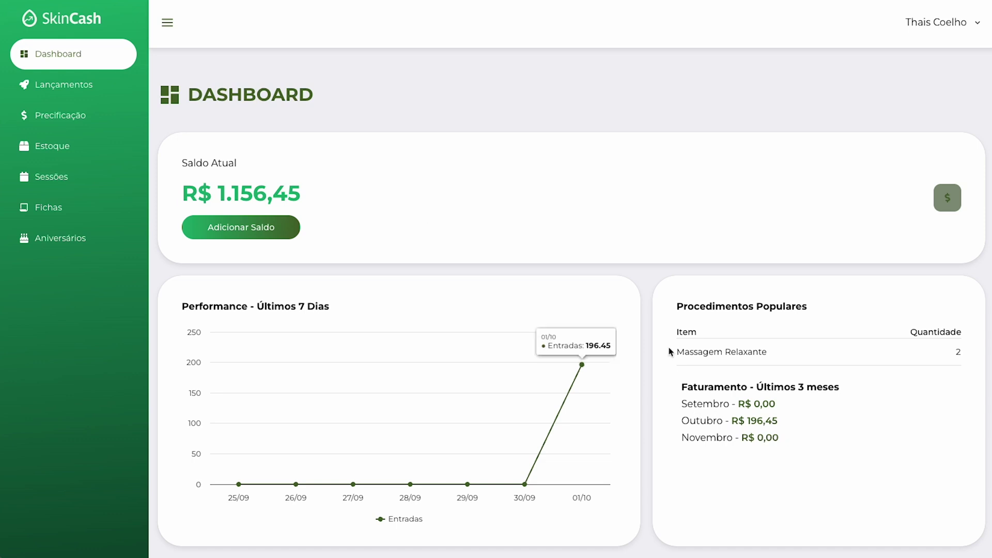
left_click_drag(680, 420, 790, 426)
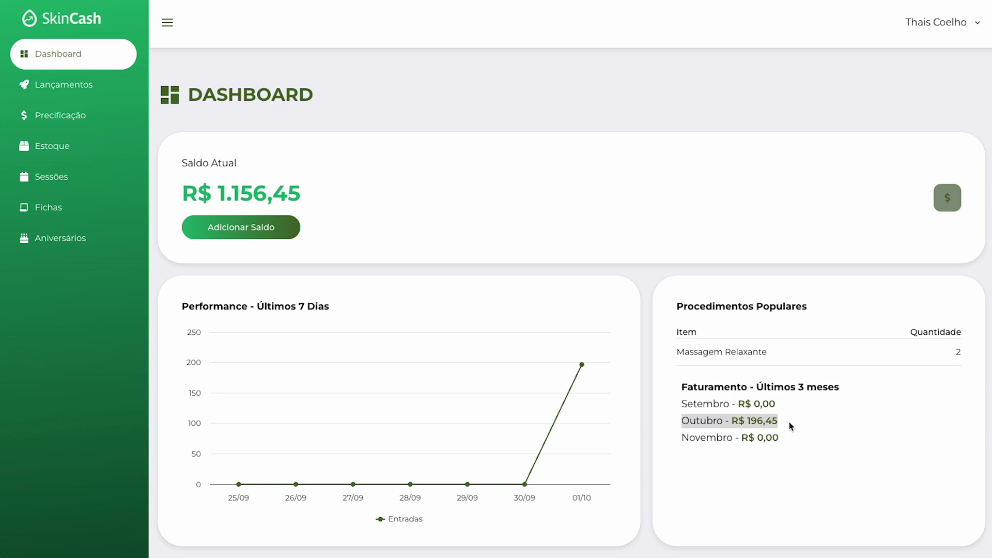
left_click(786, 424)
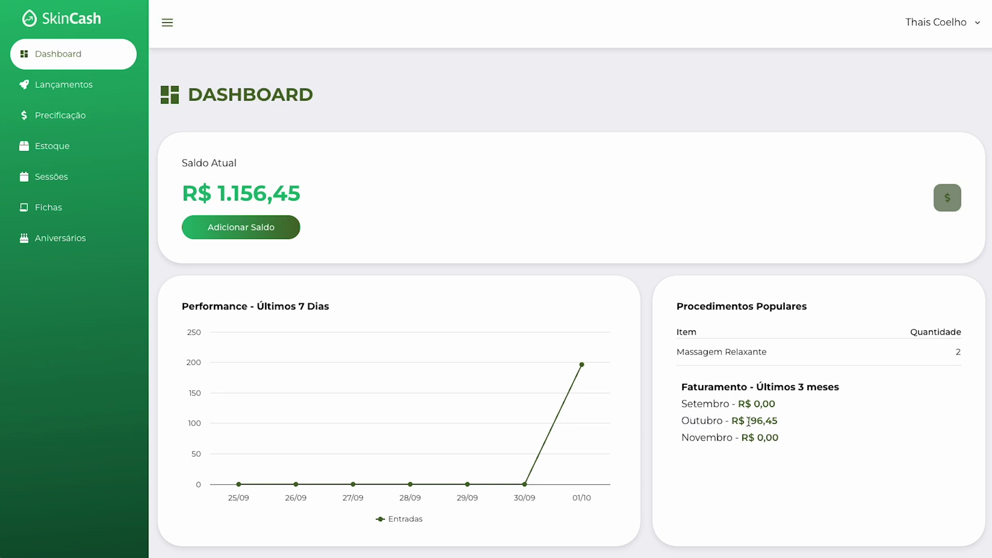
left_click_drag(732, 420, 820, 421)
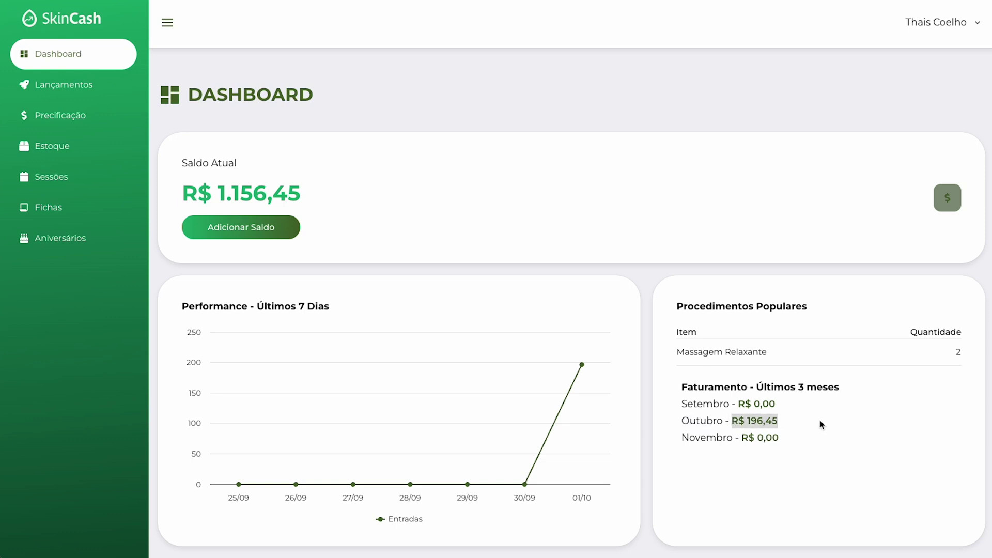
left_click(780, 435)
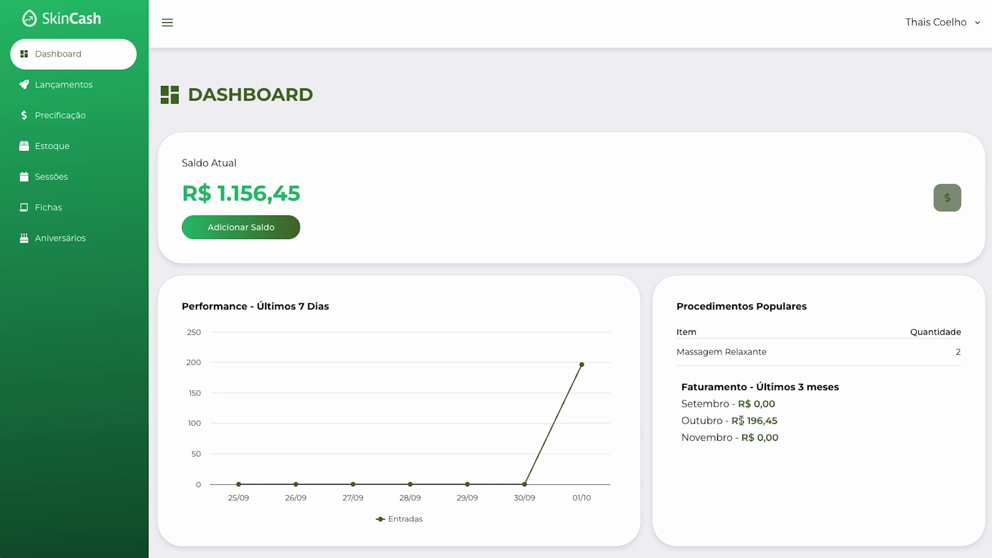
Return to the Lançamentos history and compare the values of the two income entries with the expense
left_click(88, 87)
left_click_drag(855, 353, 906, 395)
left_click(888, 455)
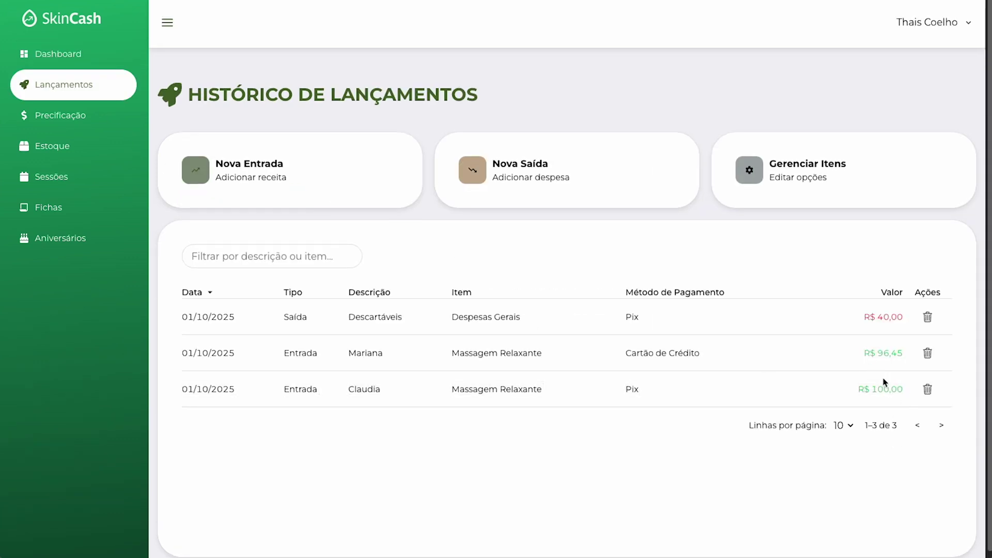
left_click_drag(856, 317, 906, 316)
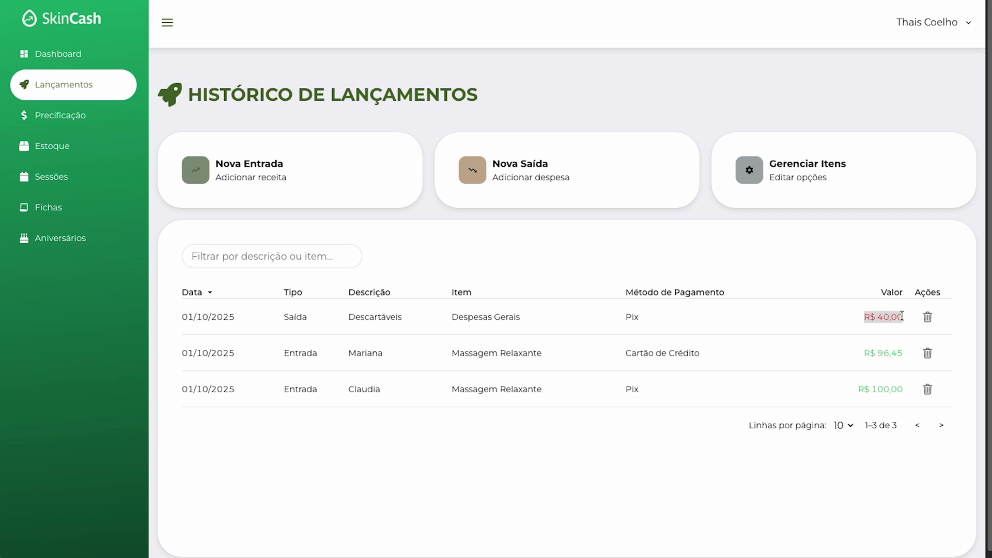
left_click_drag(846, 351, 900, 391)
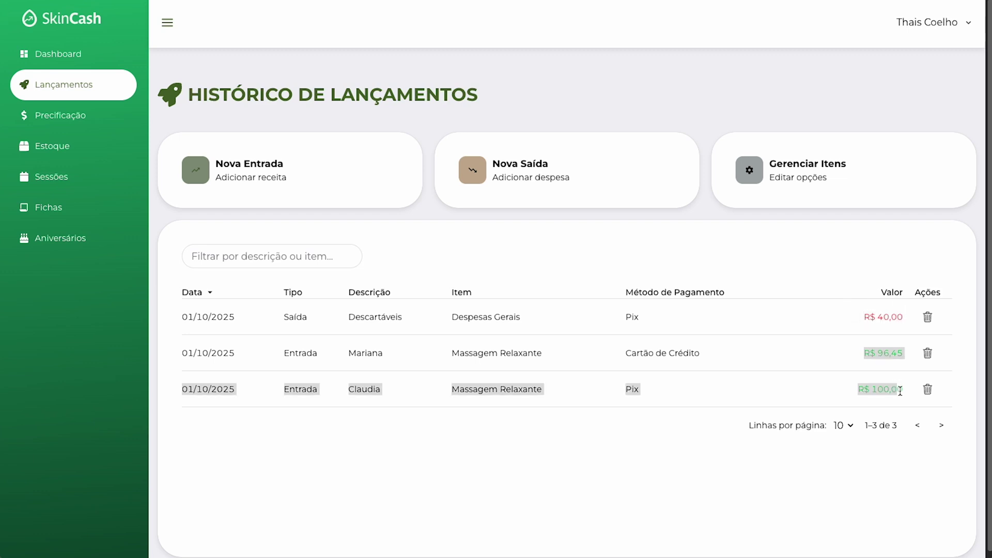
Examine the seven-day performance chart and the current balance on the Dashboard
left_click(75, 58)
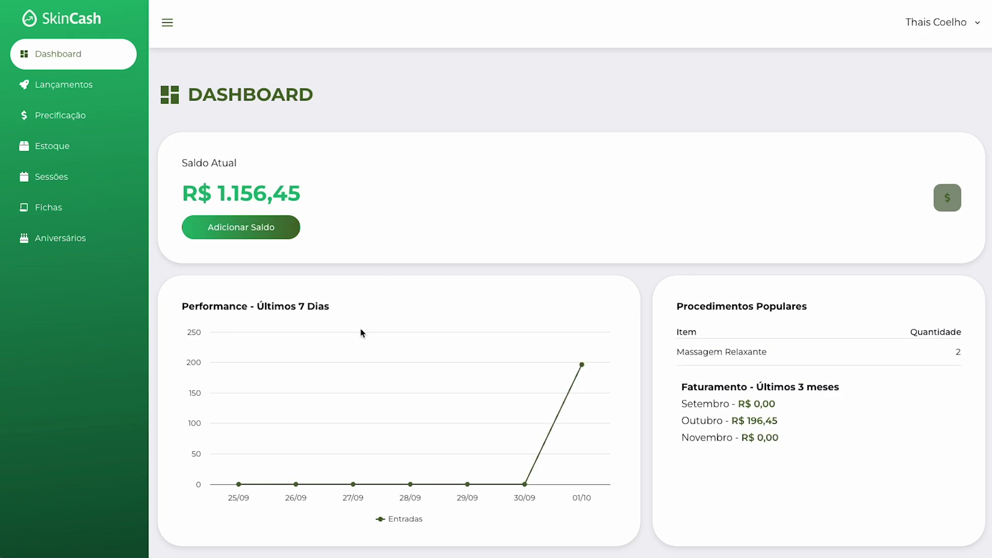
mouse_move(590, 322)
left_click(80, 88)
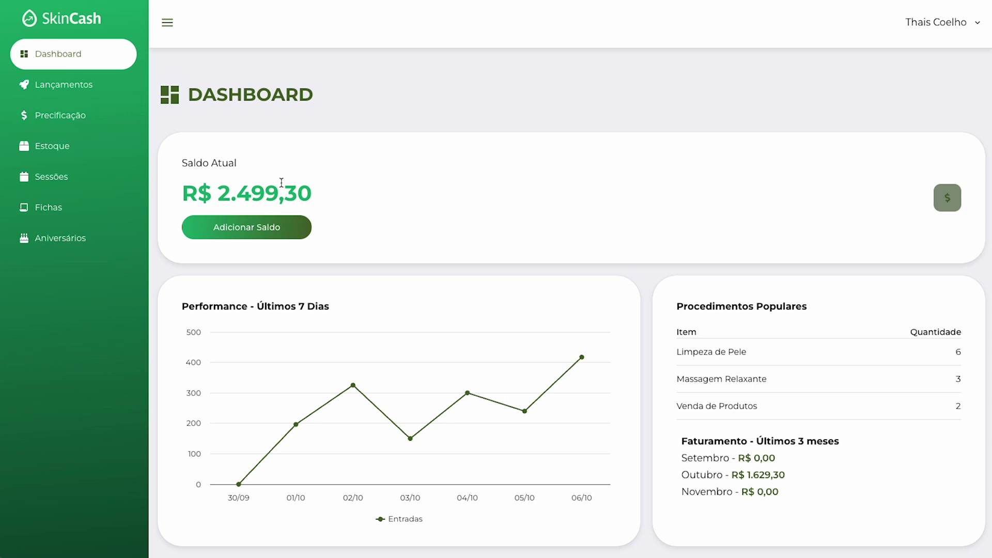
left_click_drag(183, 181, 405, 201)
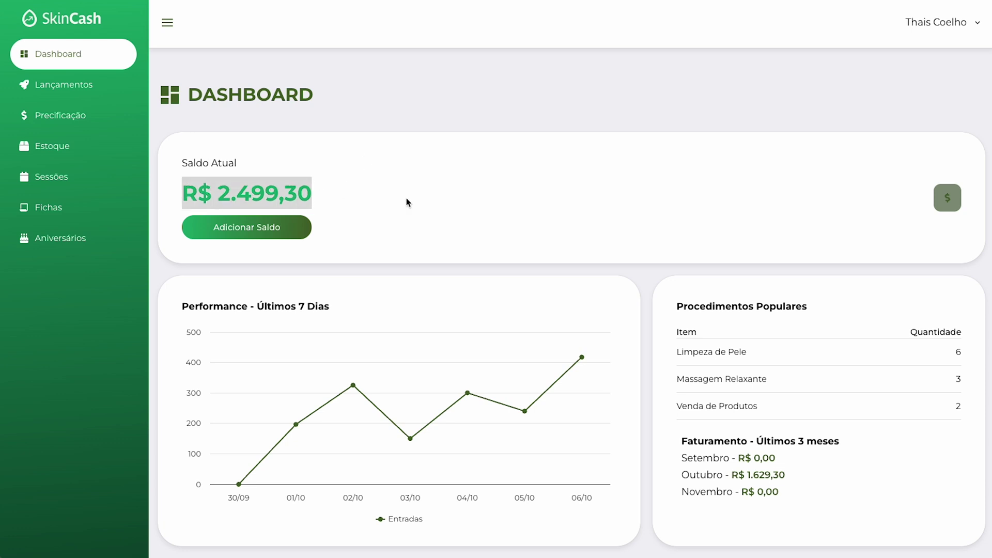
left_click(408, 202)
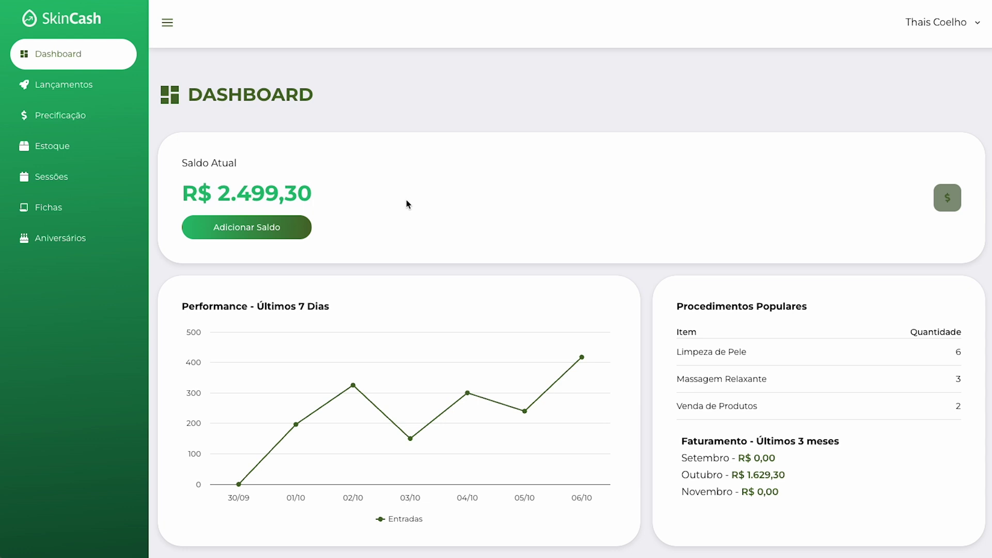
Open the Lançamentos history and look through the listed income and expense entries
left_click(97, 93)
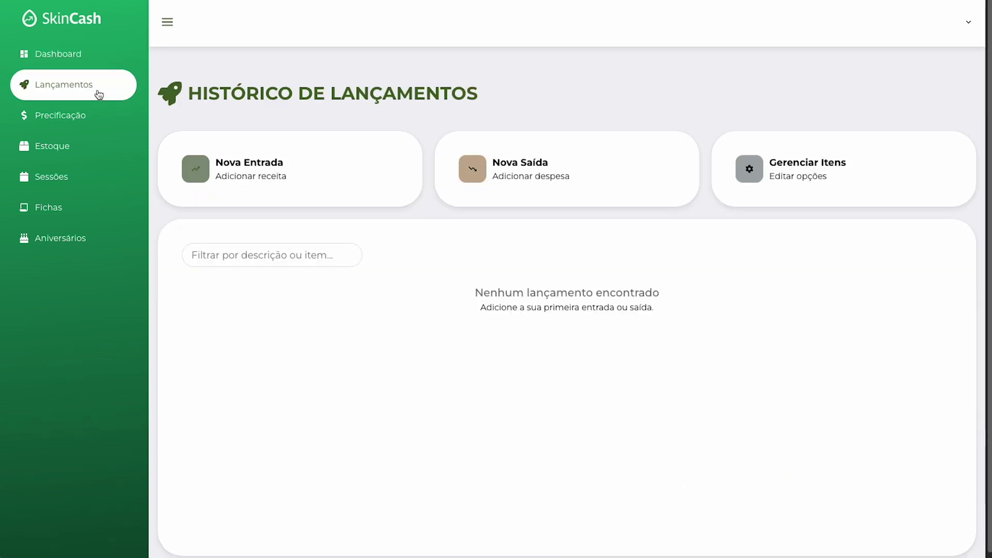
scroll(558, 382, "down", 3)
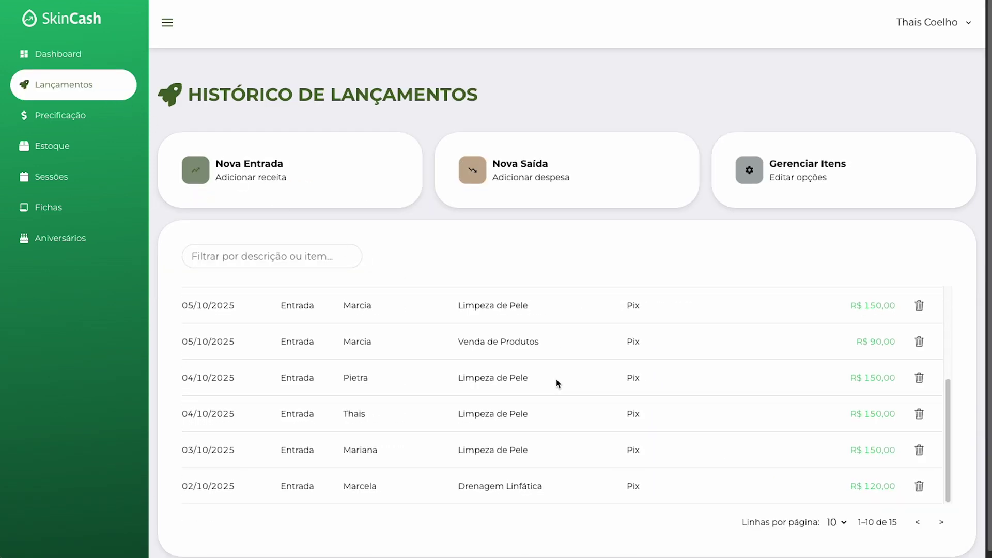
scroll(556, 384, "up", 3)
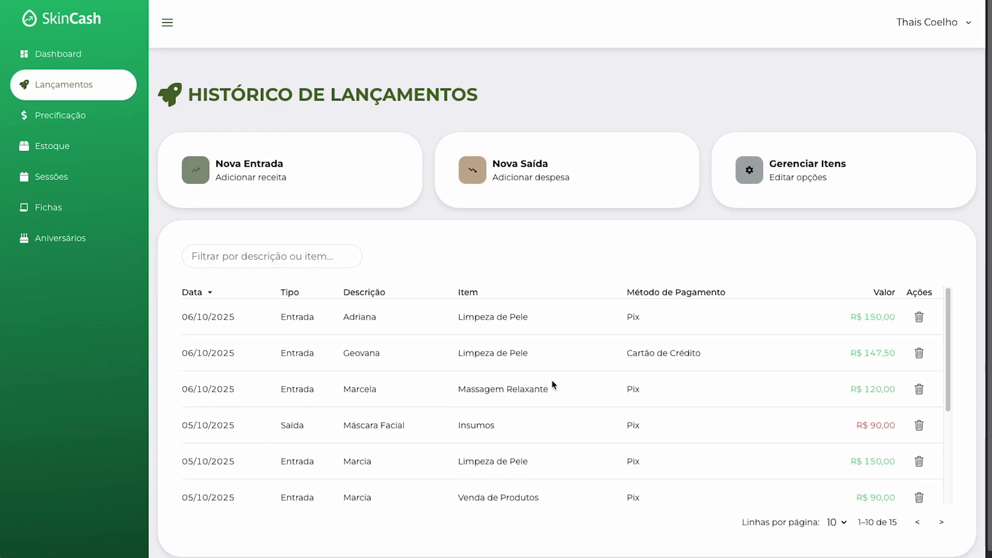
Return to the Dashboard and examine the current balance card and the period covered by the performance chart
left_click(58, 56)
left_click_drag(180, 160, 728, 204)
left_click(443, 212)
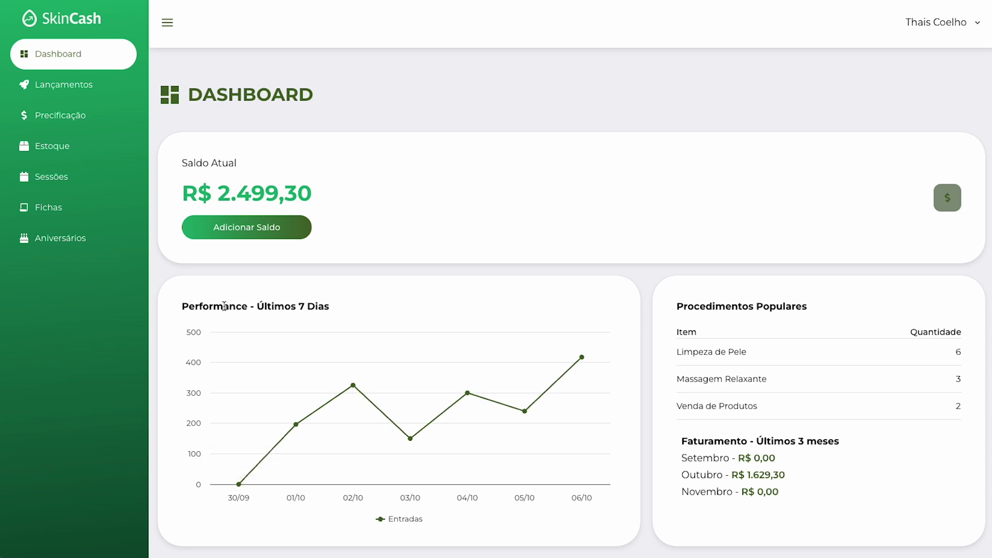
mouse_move(616, 341)
left_click_drag(258, 306, 370, 313)
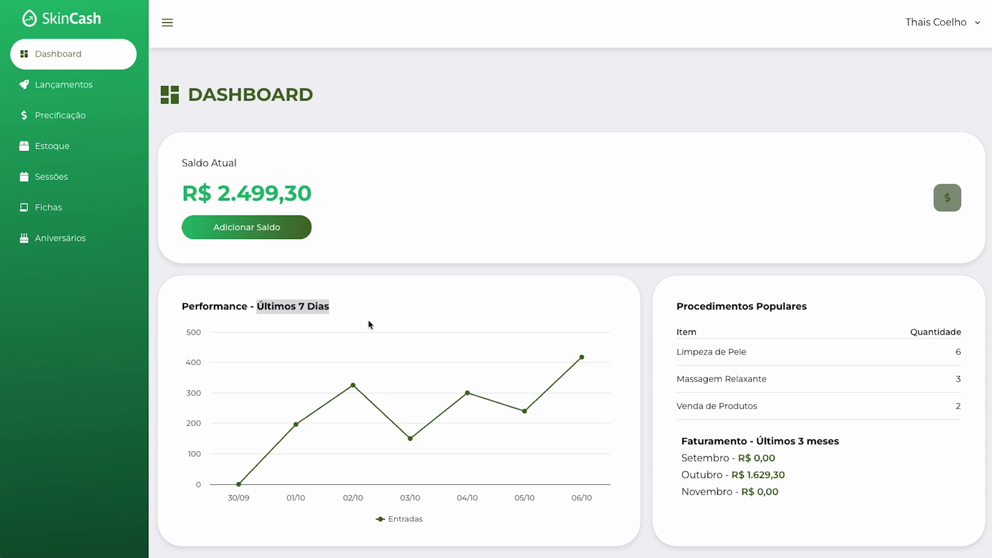
left_click(378, 309)
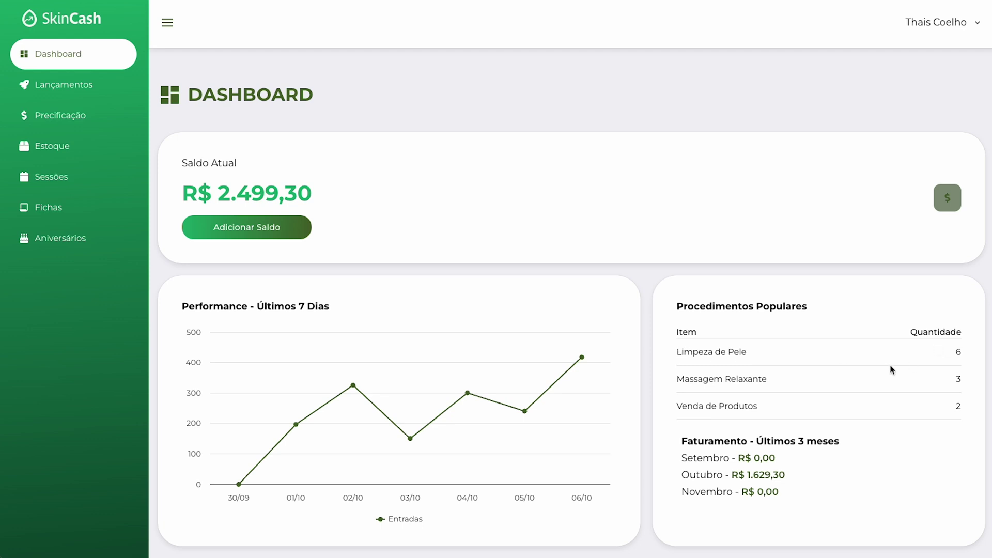
Examine the quantities of each item in the Dashboard's Procedimentos Populares list
left_click_drag(956, 351, 962, 356)
left_click(943, 356)
left_click_drag(957, 377, 935, 404)
left_click(936, 404)
Compare the September, October and November revenue figures under Faturamento on the Dashboard
left_click_drag(738, 459, 804, 460)
left_click(804, 460)
left_click_drag(743, 493, 814, 492)
left_click(814, 492)
left_click_drag(733, 475, 804, 476)
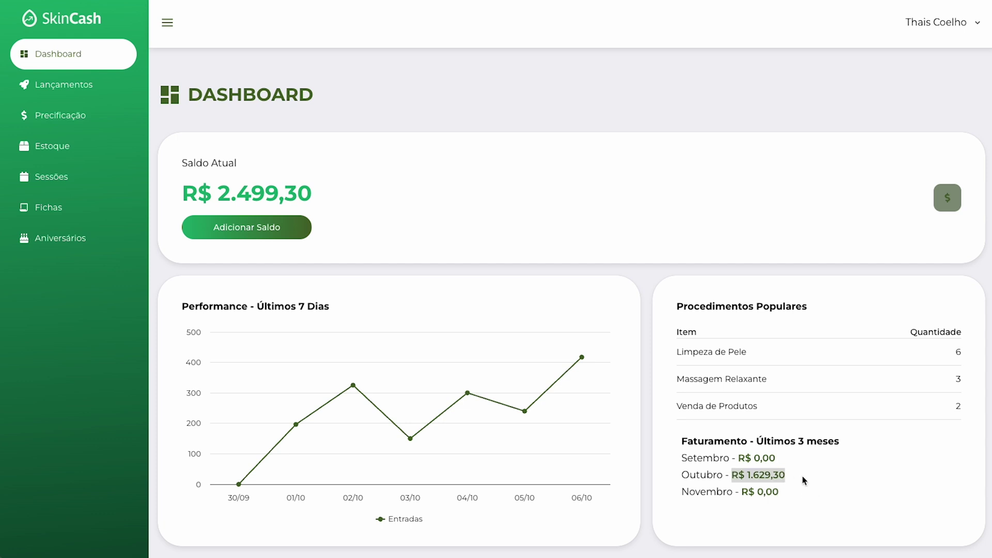
left_click(804, 479)
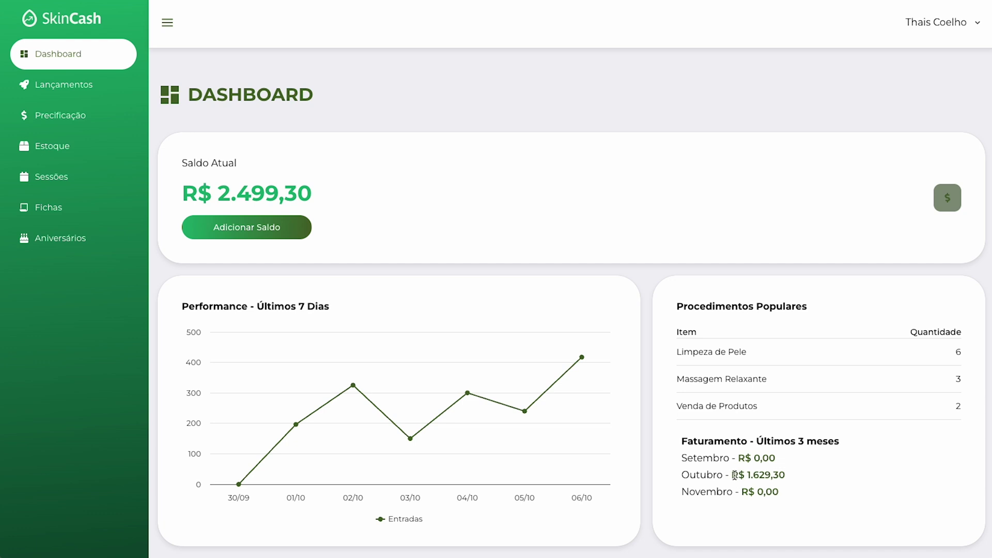
left_click_drag(733, 475, 794, 476)
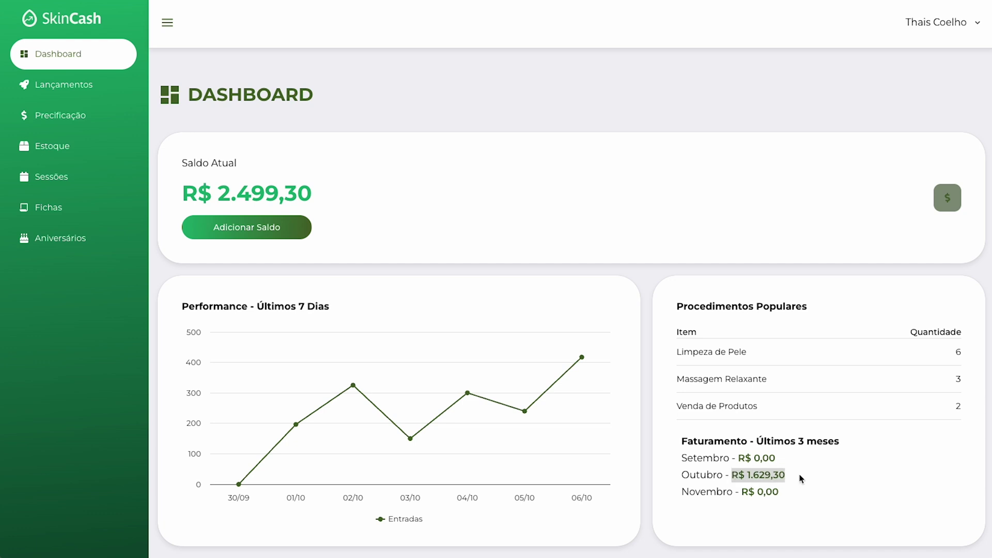
left_click(800, 479)
Show 20 rows per page in the Lançamentos history and look through the full list of entries
left_click(63, 87)
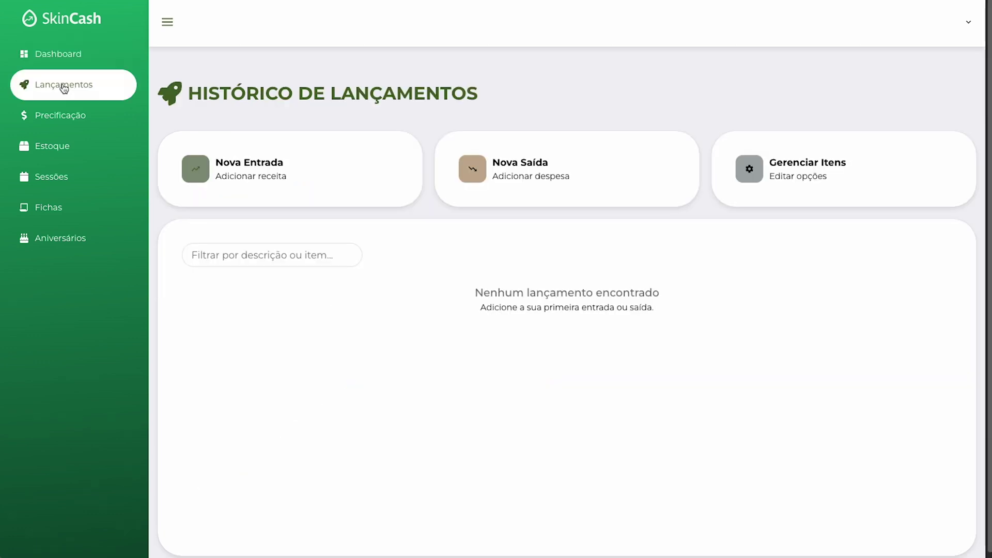
scroll(625, 383, "down", 3)
scroll(512, 380, "up", 2)
scroll(533, 382, "down", 2)
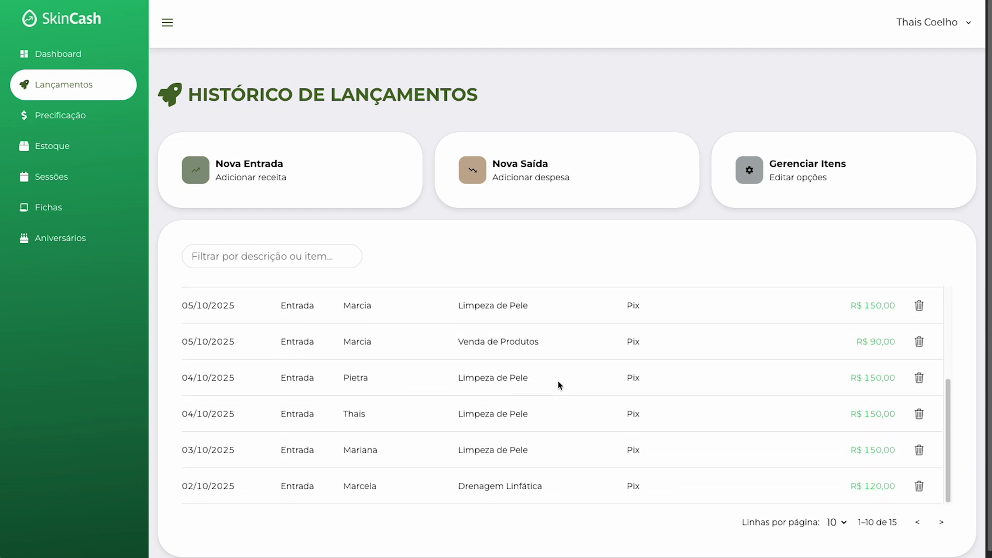
left_click(845, 523)
left_click(841, 487)
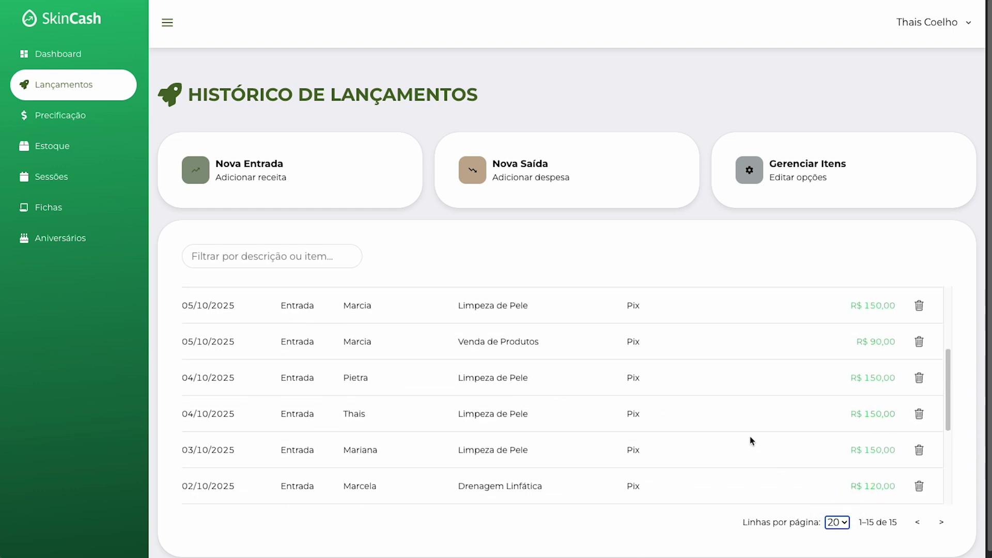
scroll(750, 440, "down", 3)
scroll(735, 445, "up", 5)
Filter the Lançamentos history by limpeza and review the matching entries
left_click(299, 260)
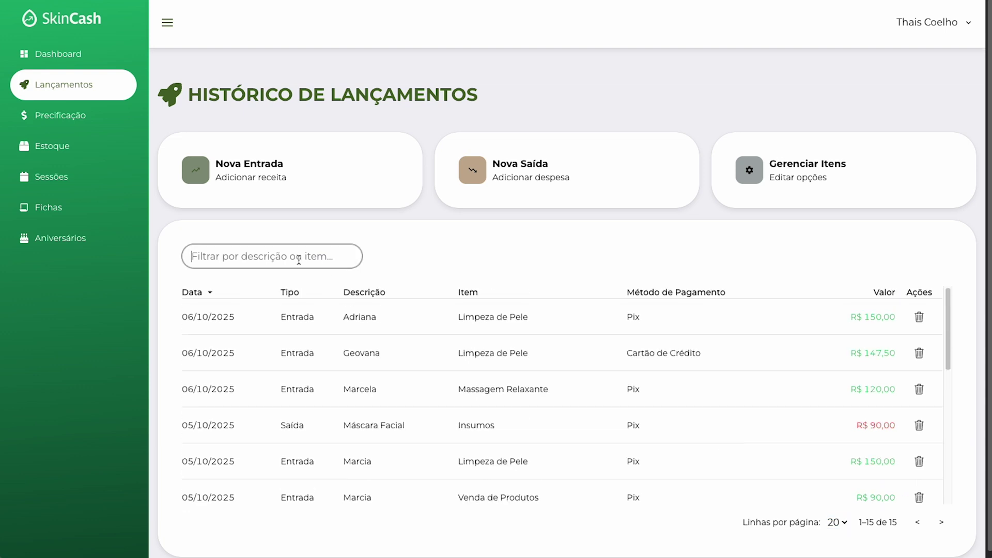
type("limpeza")
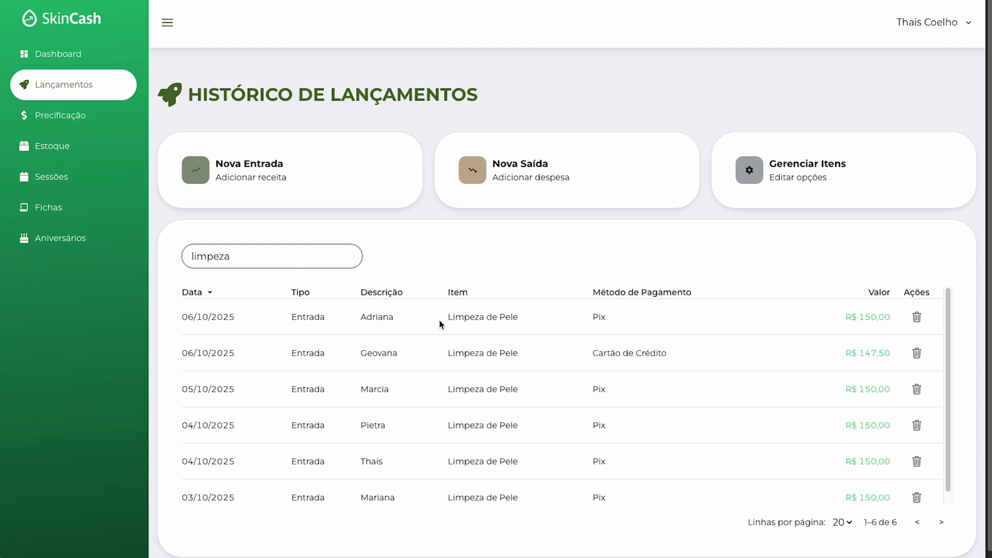
scroll(484, 357, "down", 1)
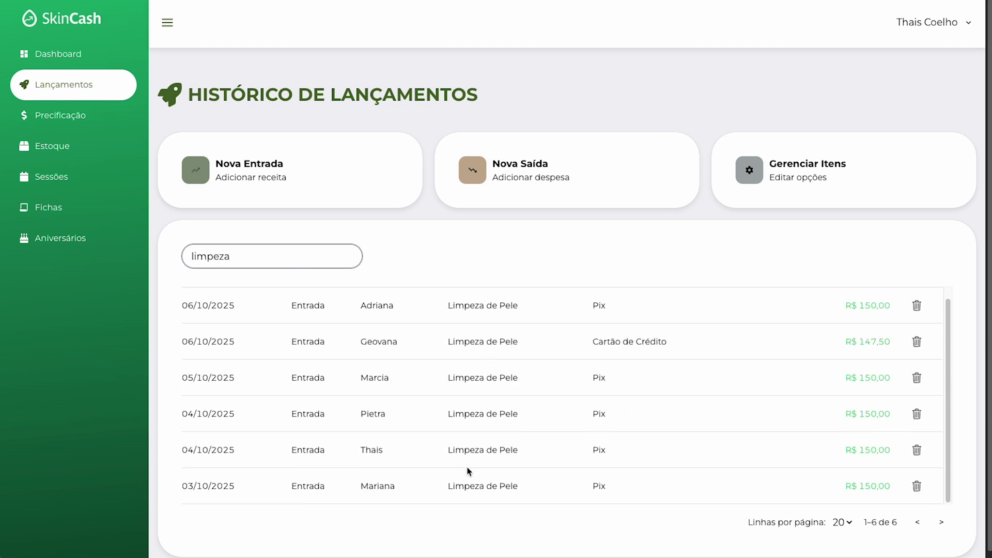
scroll(465, 436, "up", 1)
Replace the history filter with massagem, and clear the filter again
left_click_drag(261, 257, 154, 259)
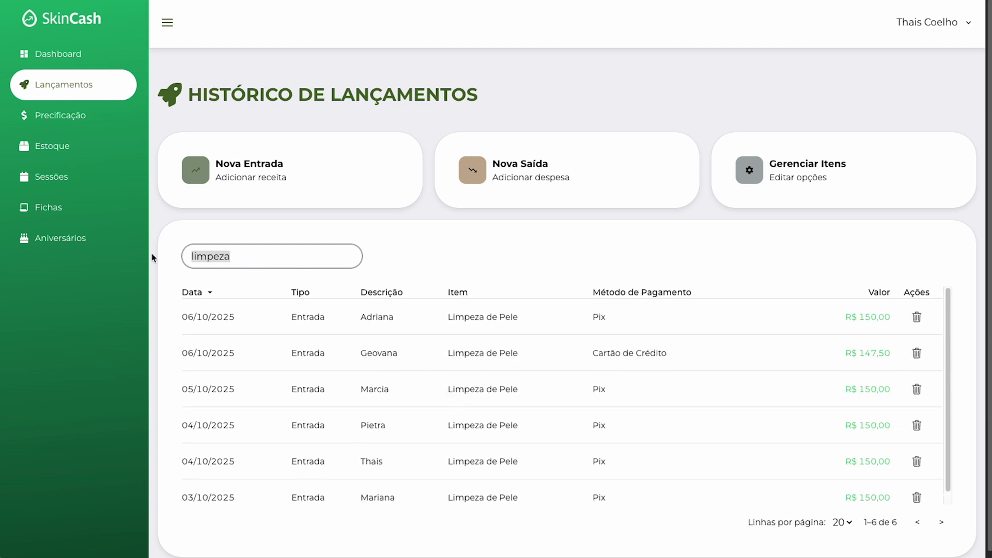
type("massagem")
key("BackSpace")
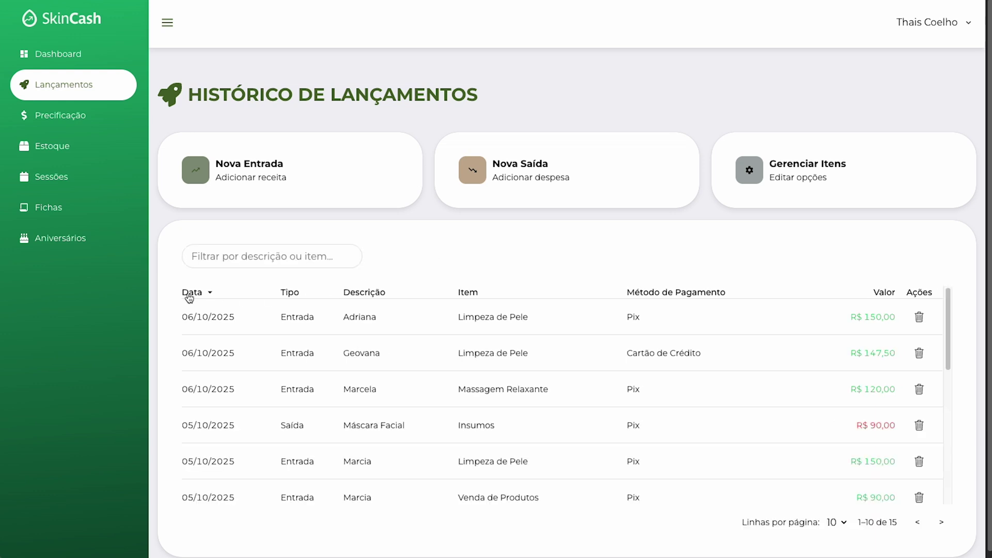
Sort the history by Tipo to review expenses and income, and sort it by Método de Pagamento
left_click(288, 292)
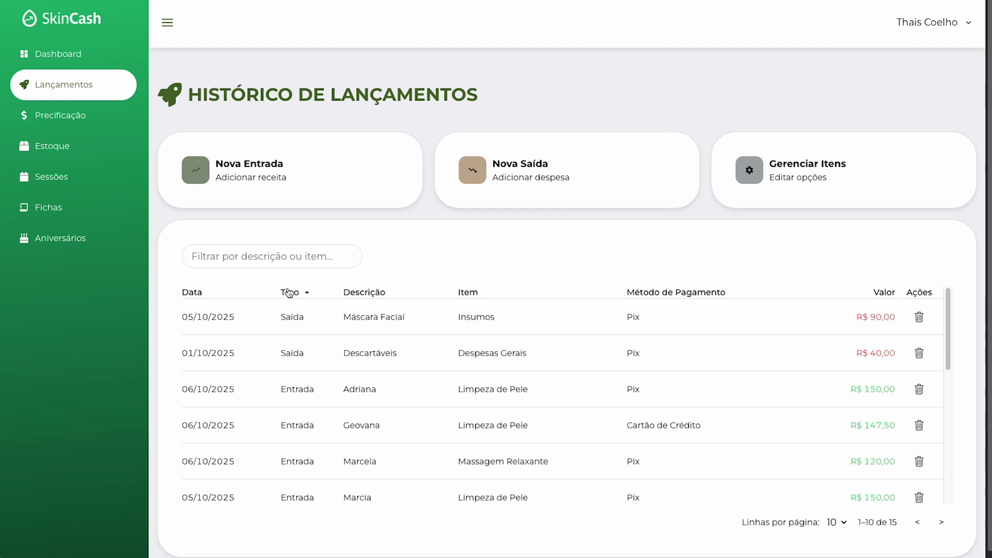
scroll(324, 419, "down", 3)
scroll(323, 419, "up", 3)
scroll(268, 405, "down", 3)
scroll(268, 405, "up", 3)
left_click(674, 295)
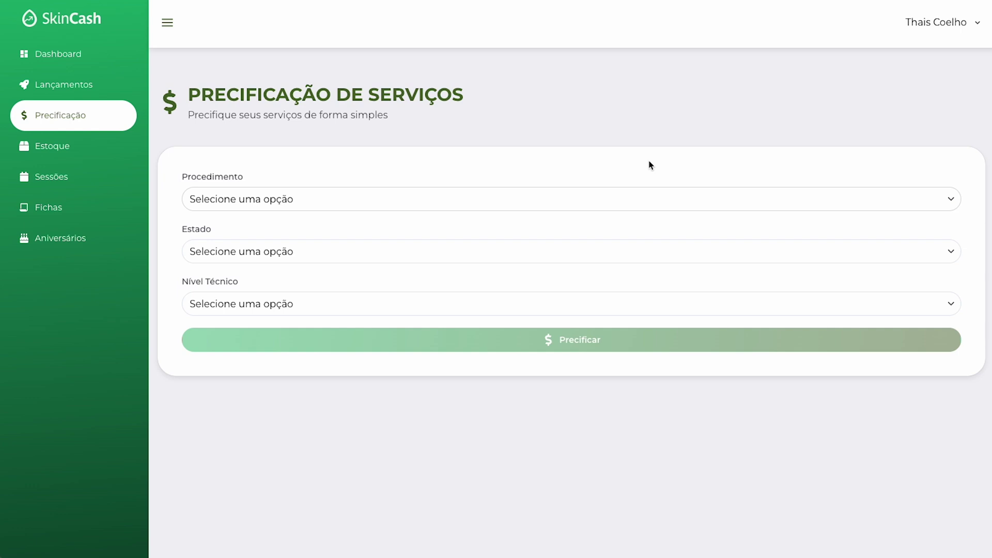
Calculate the service price in Precificação for procedure Limpeza de pele, state São Paulo and technical level Intermediário
left_click(593, 206)
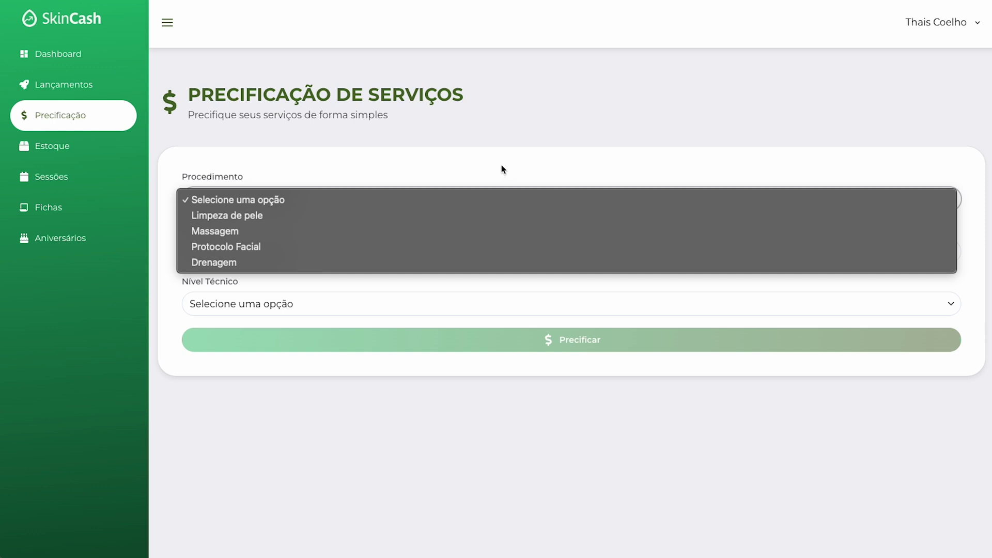
left_click(425, 215)
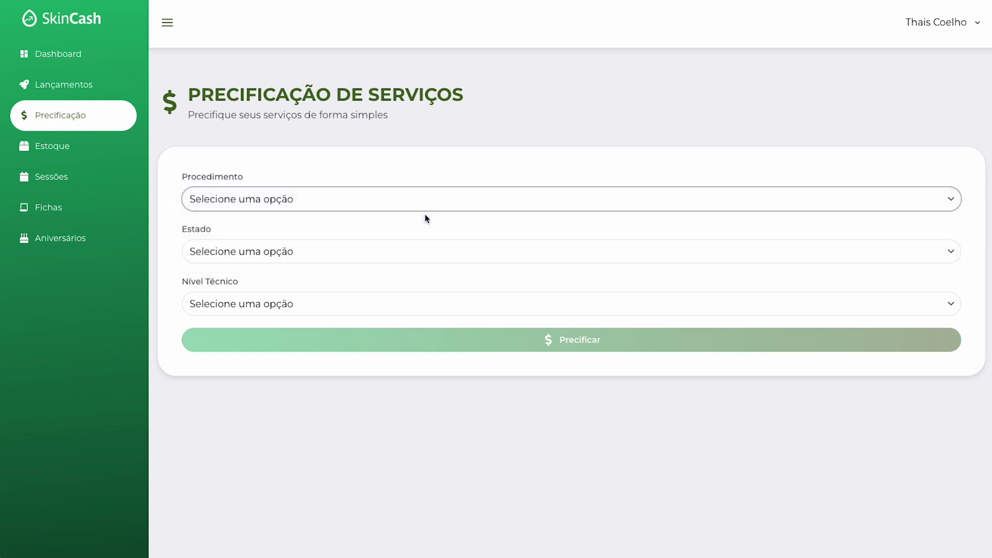
left_click(365, 251)
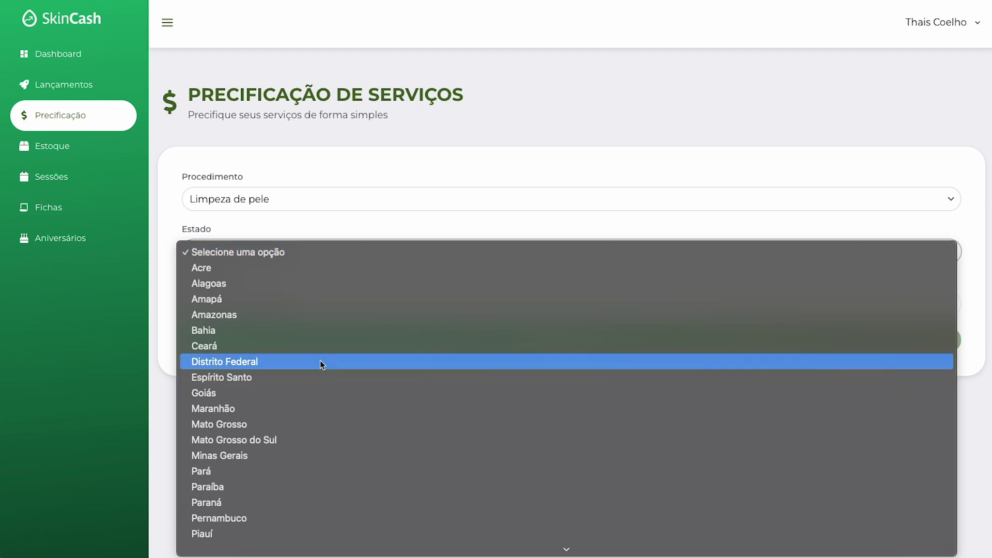
left_click(257, 507)
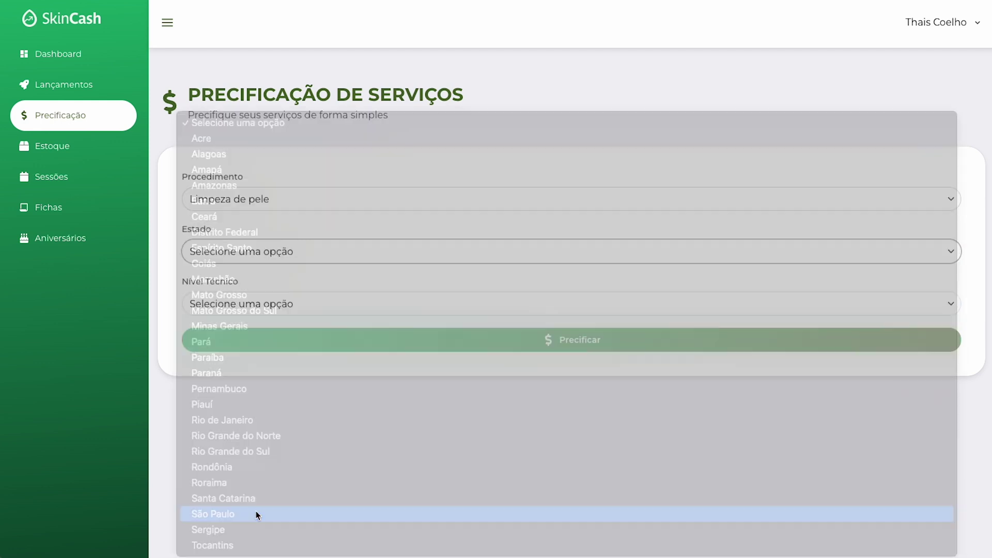
left_click(277, 308)
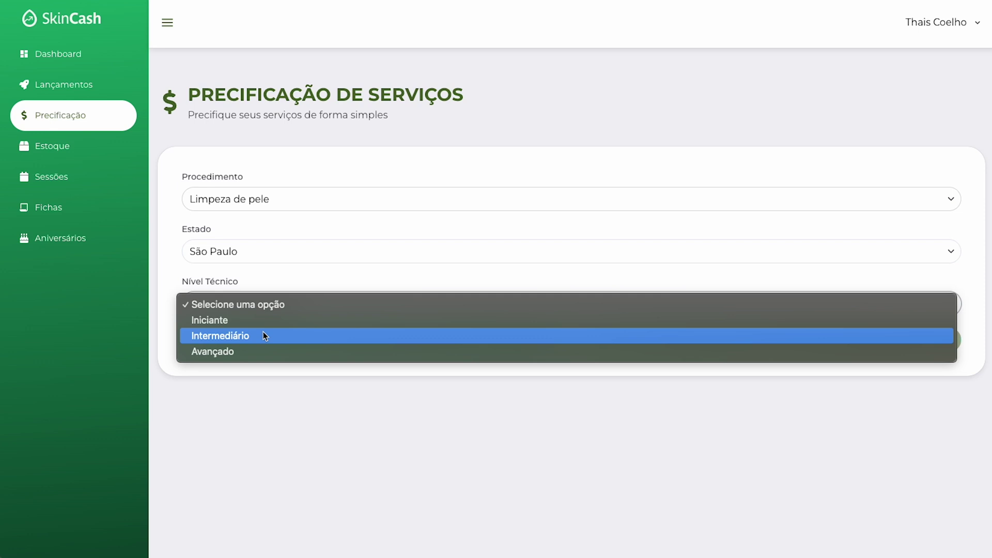
left_click(265, 336)
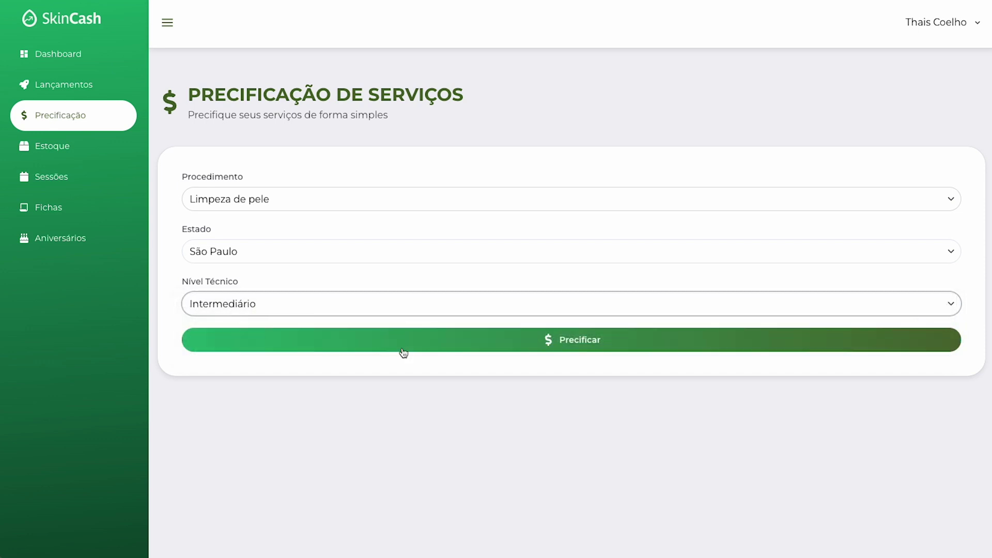
left_click(508, 346)
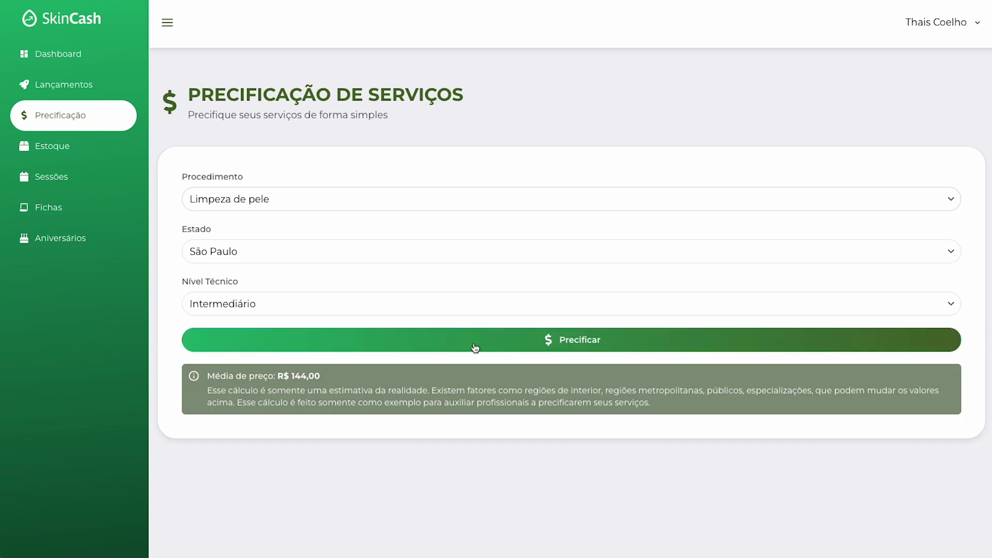
Read the calculated average price and the note explaining how the estimate should be used
left_click_drag(207, 376, 350, 379)
left_click(348, 378)
left_click_drag(207, 389, 678, 414)
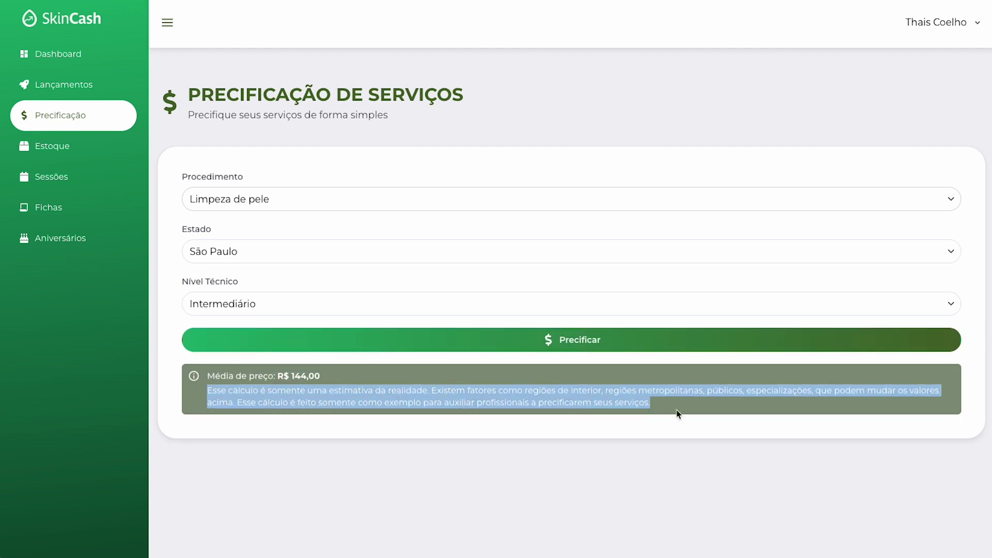
left_click(636, 438)
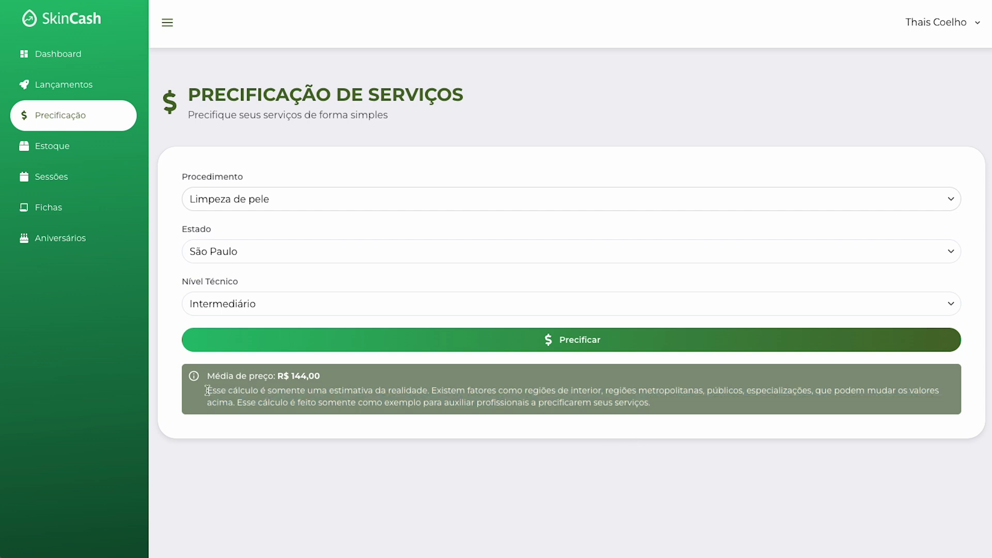